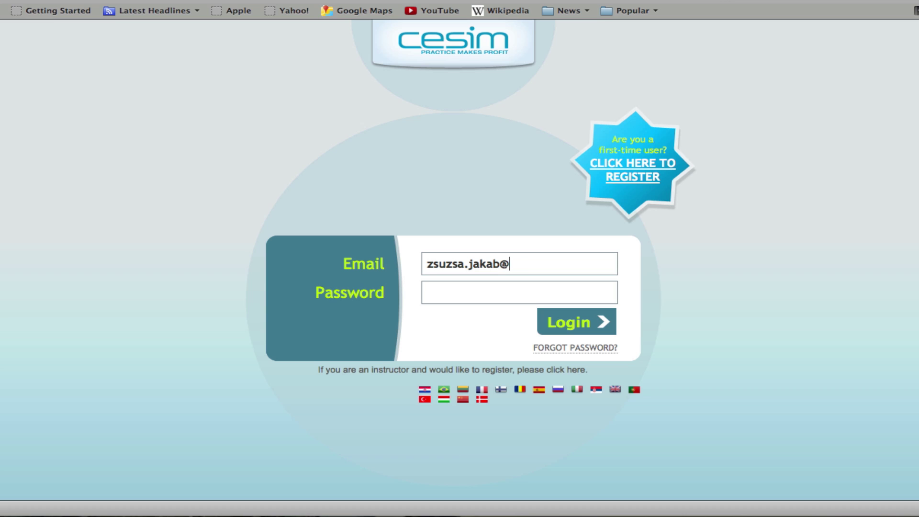
Log in to Cesim Instructor with the instructor's e-mail address and password.
type("cesim.com")
key("Tab")
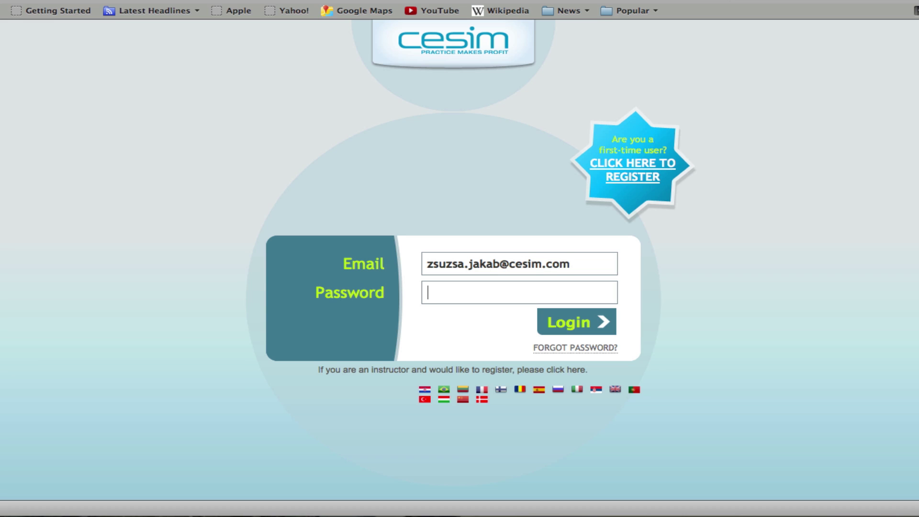
type("•••••")
key("Return")
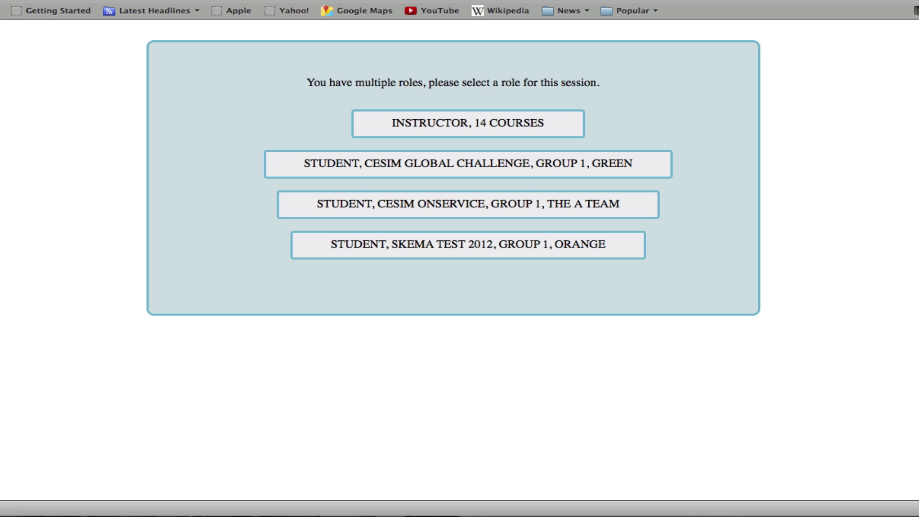
Enter the site with the instructor role and bring up the Quick Start guide.
left_click(501, 134)
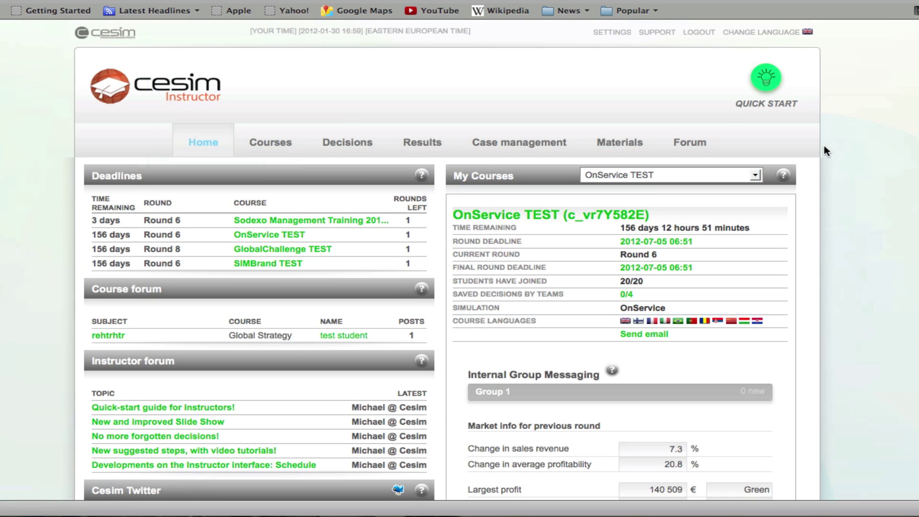
left_click(761, 84)
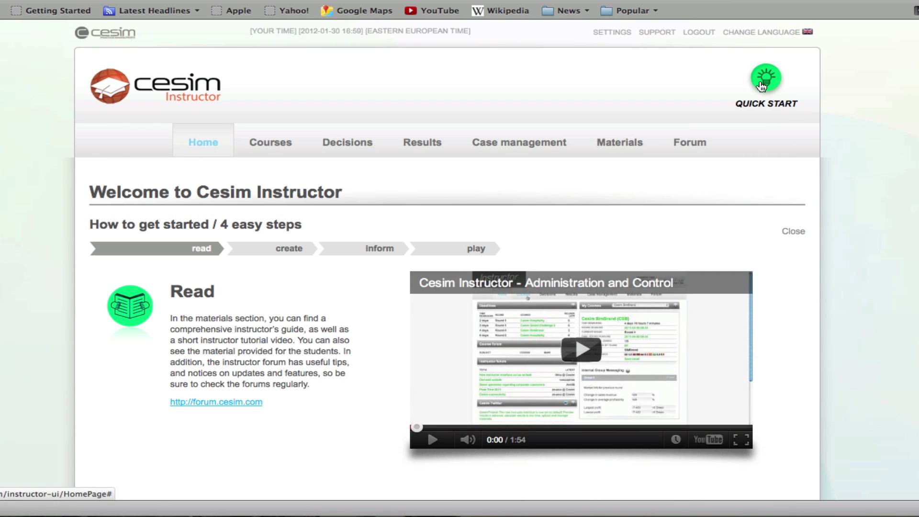
scroll(761, 83, "down", 3)
scroll(761, 86, "up", 2)
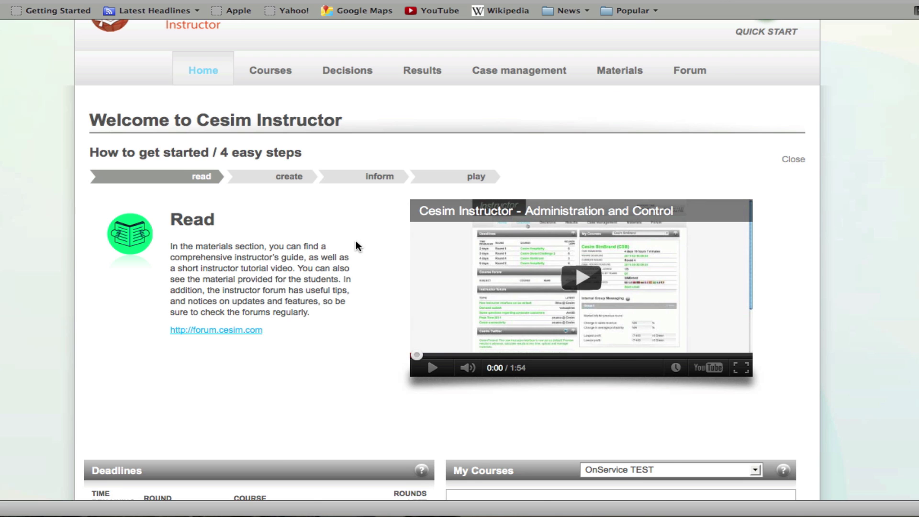
Read through the guide's create, inform and play steps, then close it.
left_click(289, 183)
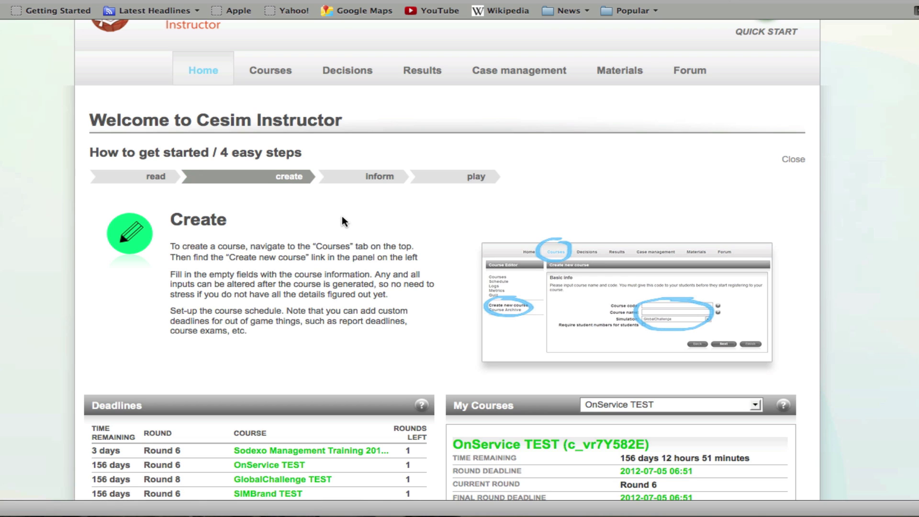
left_click(373, 185)
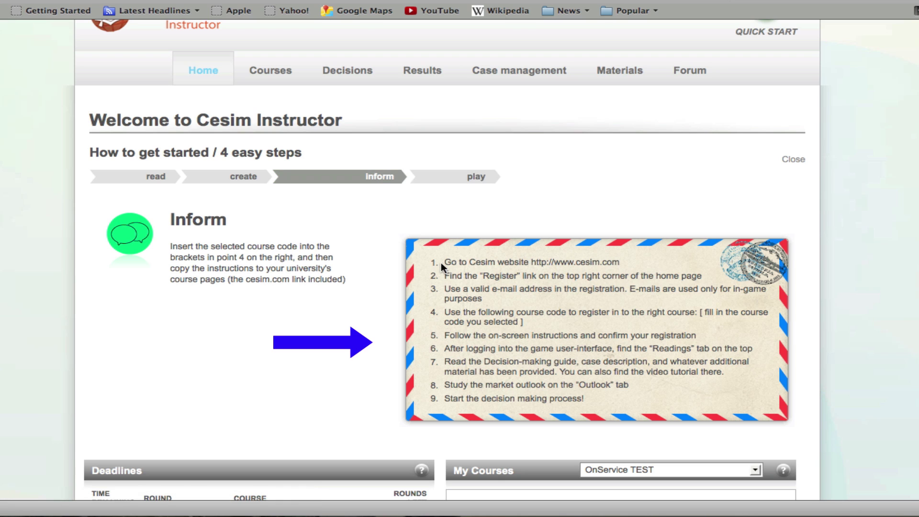
left_click_drag(442, 262, 595, 400)
left_click(464, 182)
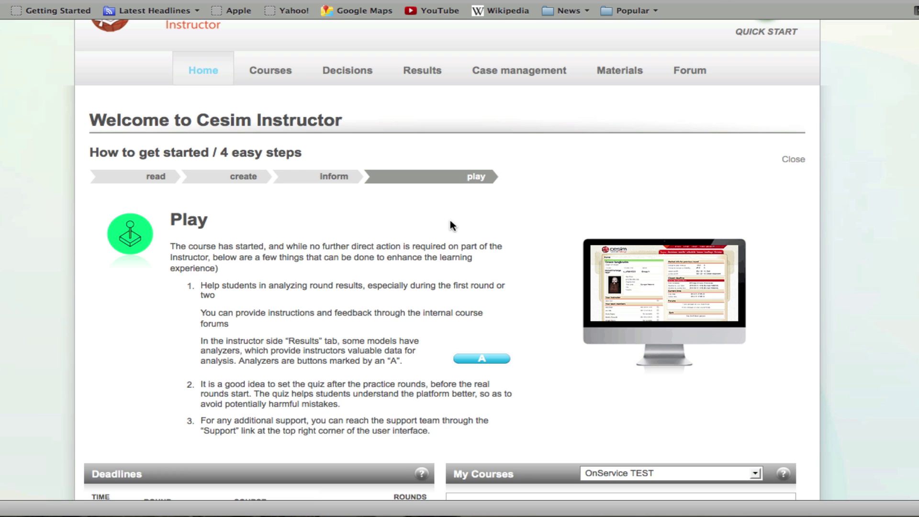
left_click(793, 159)
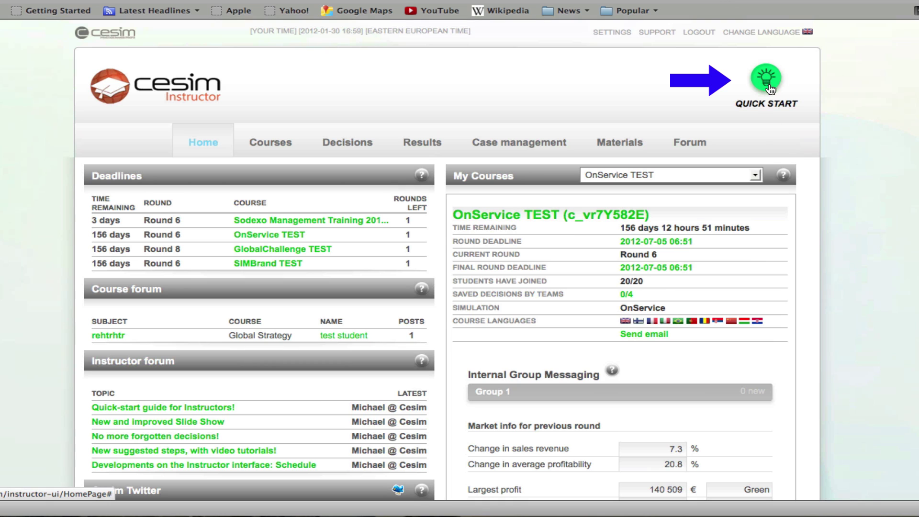
Start a new course with code IB2012, name International Business and the GlobalChallenge simulation.
left_click(256, 145)
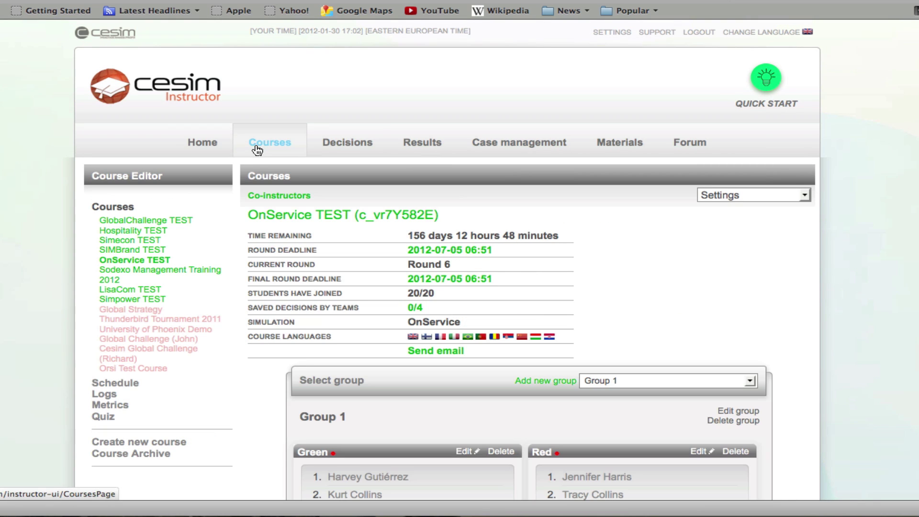
scroll(257, 150, "down", 3)
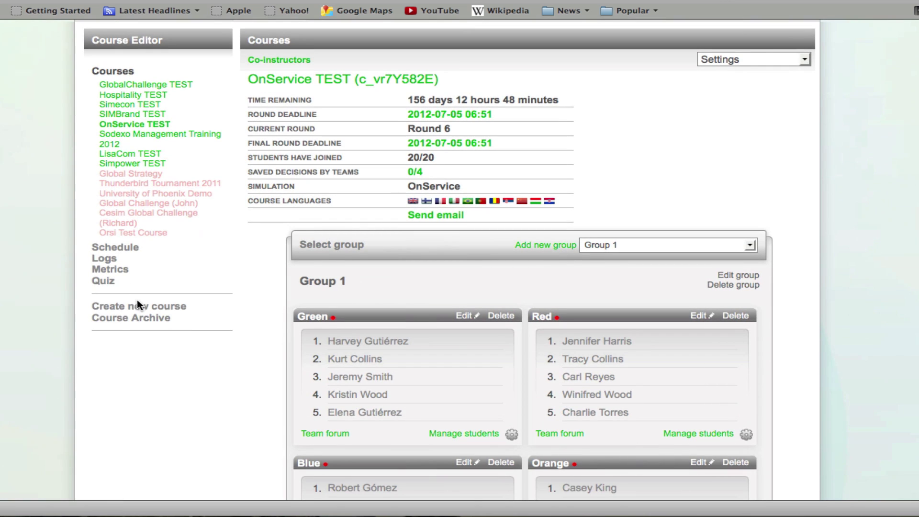
left_click(137, 302)
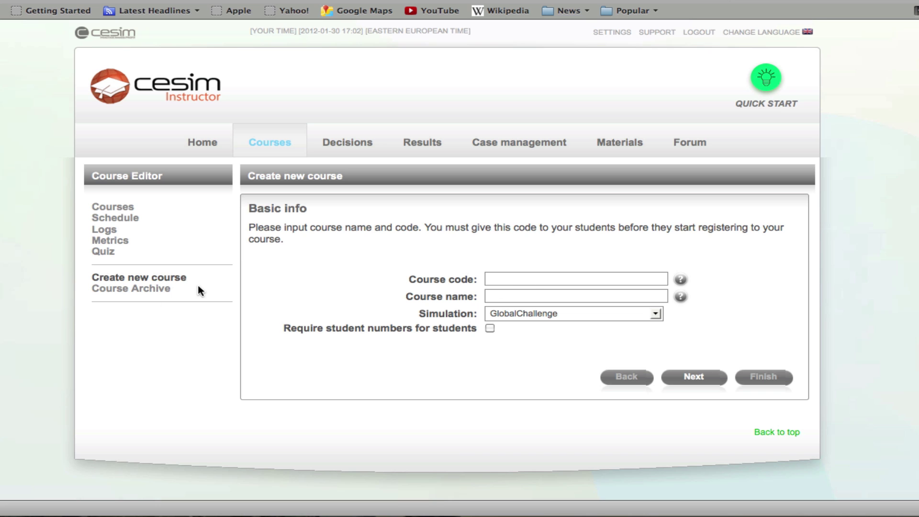
left_click(567, 279)
type("IB2012")
key("Tab")
type("International")
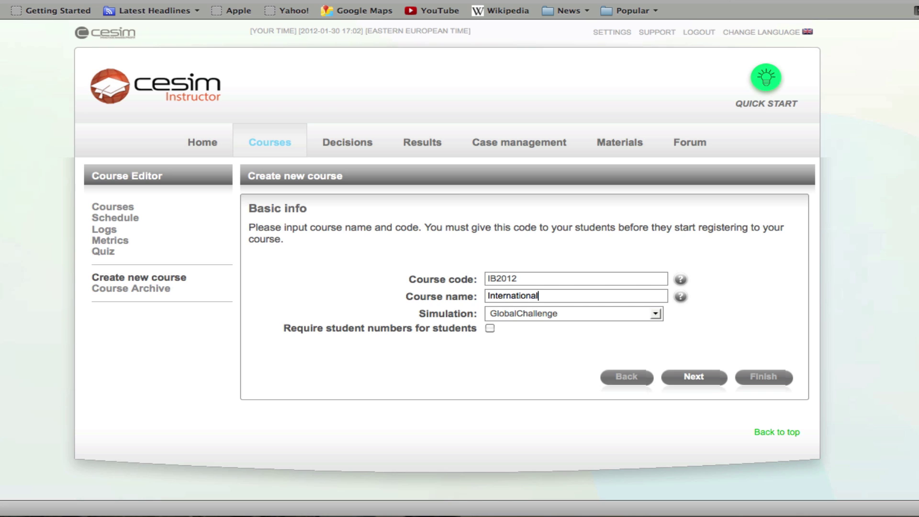
type(" Business")
left_click(652, 313)
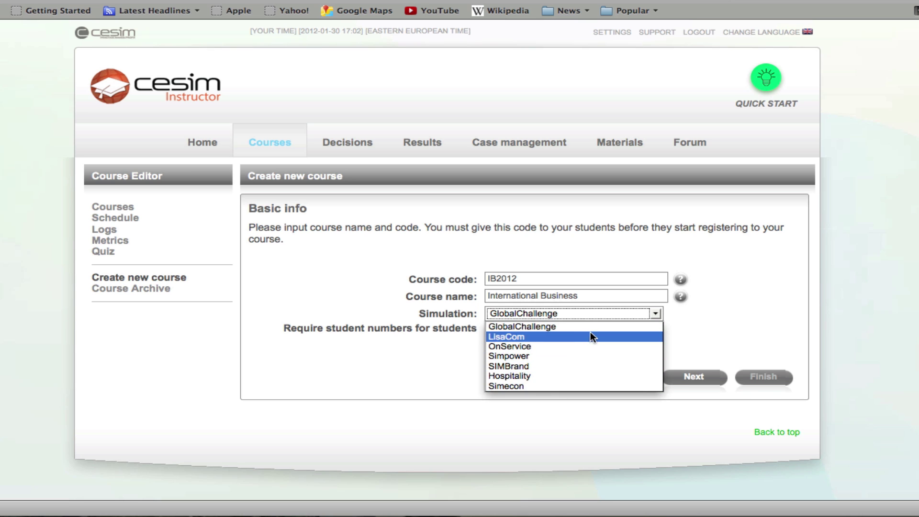
left_click(601, 326)
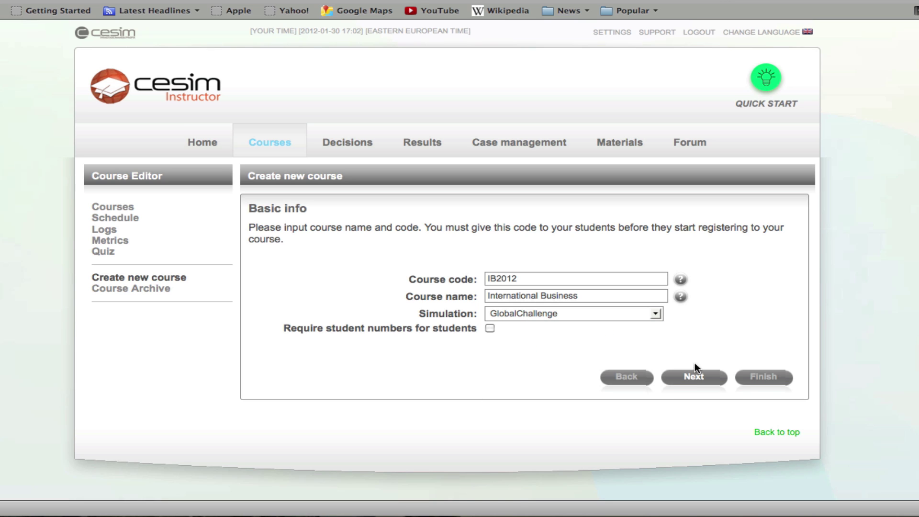
Leave the custom case blank and move on to the course structure step.
left_click(694, 376)
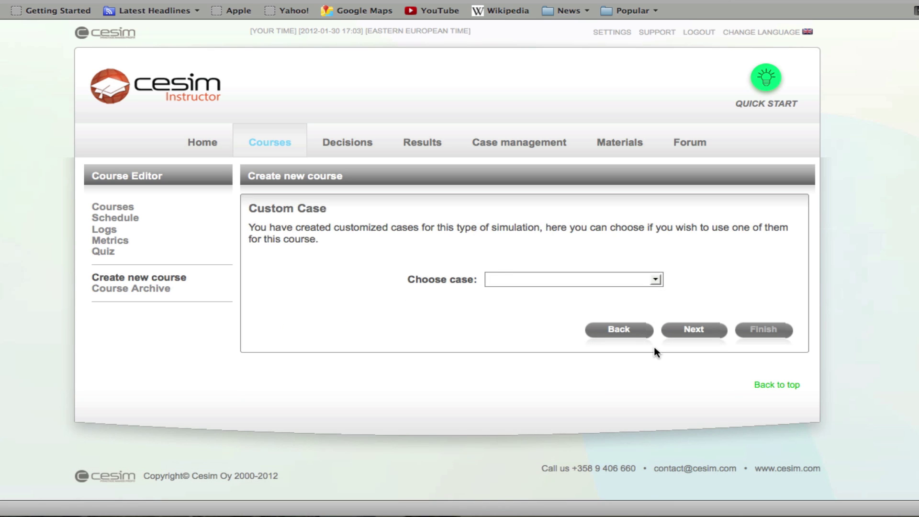
left_click(655, 280)
left_click(655, 280)
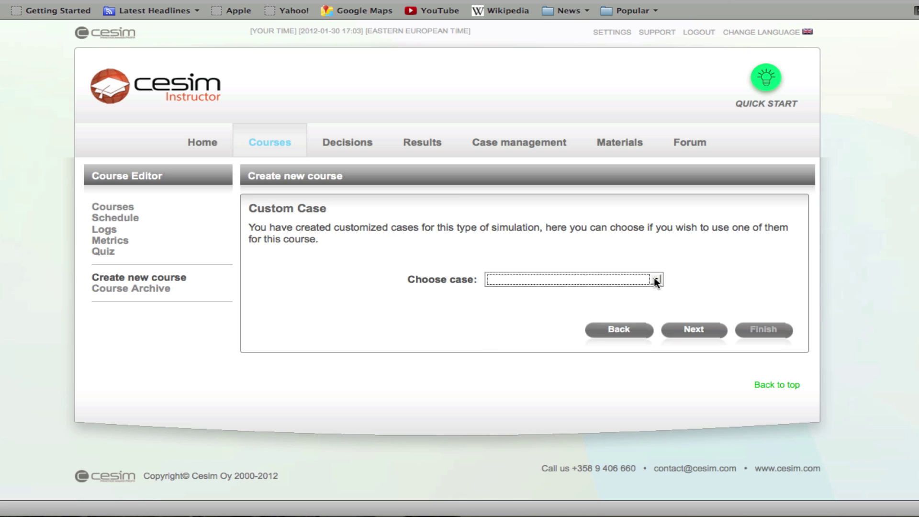
left_click(669, 274)
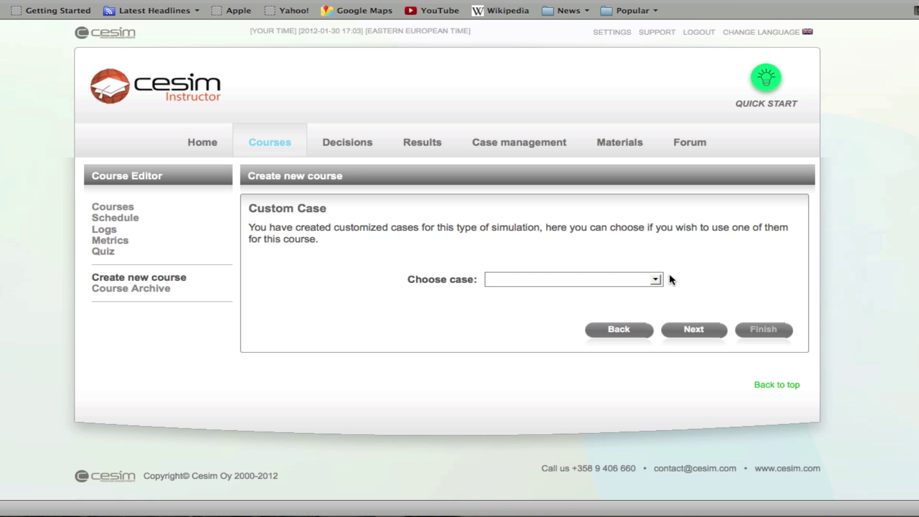
left_click(684, 328)
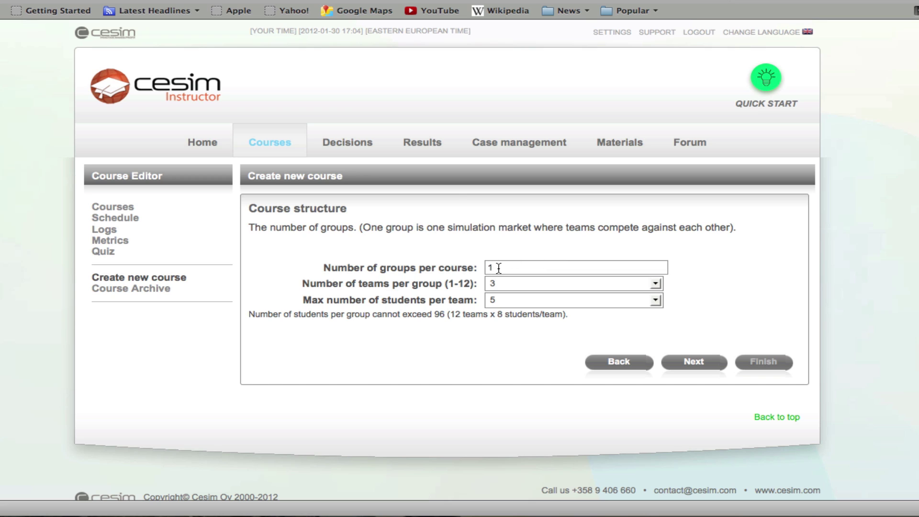
Set 6 teams per group with a maximum of 5 students per team.
left_click(551, 285)
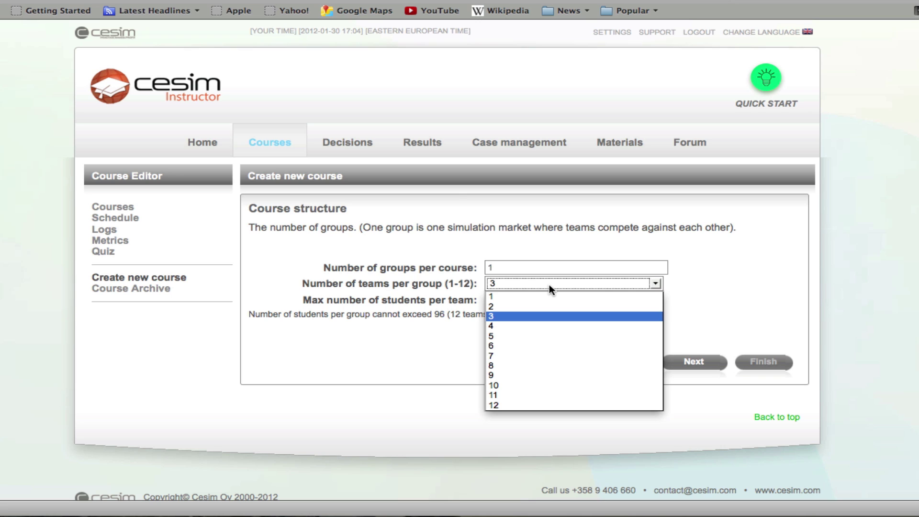
left_click(507, 346)
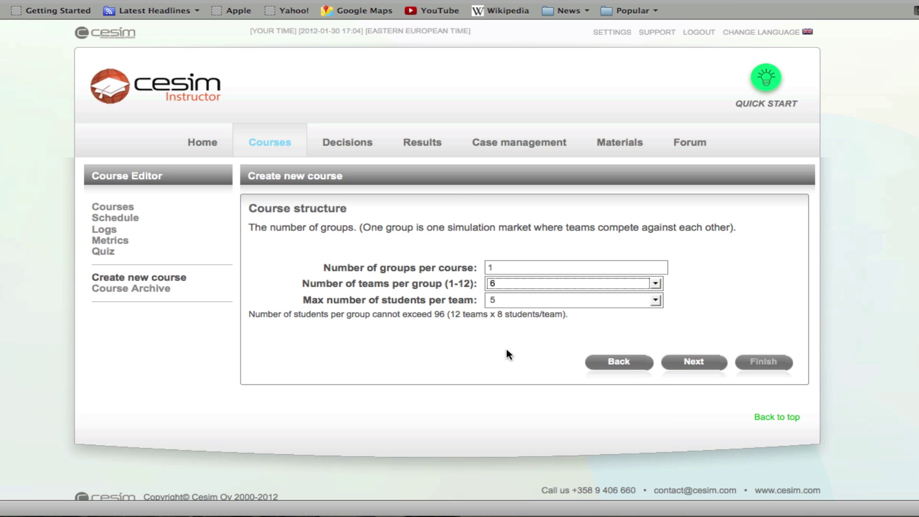
left_click(523, 300)
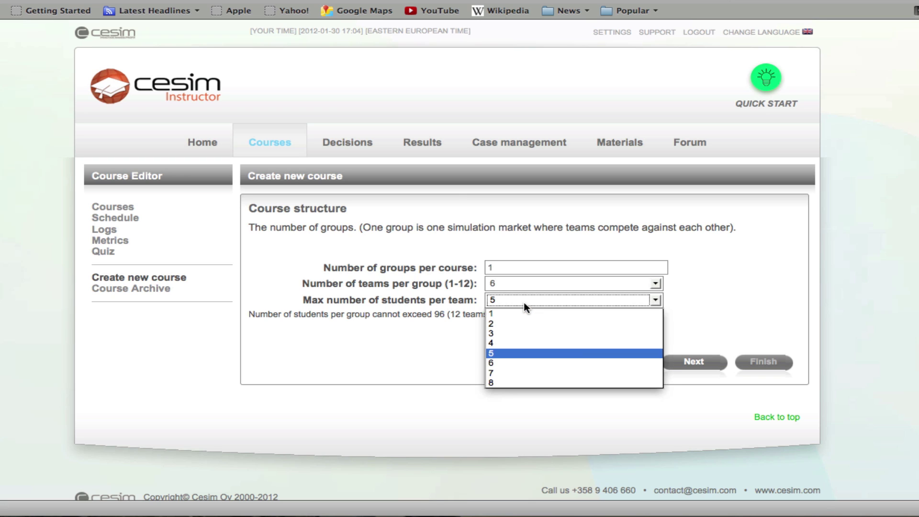
left_click(508, 353)
left_click(690, 366)
left_click(631, 282)
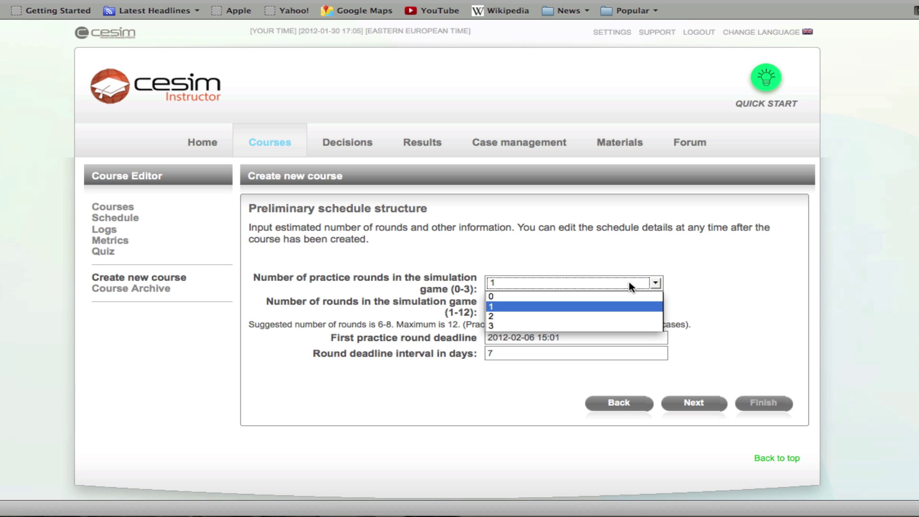
left_click(550, 316)
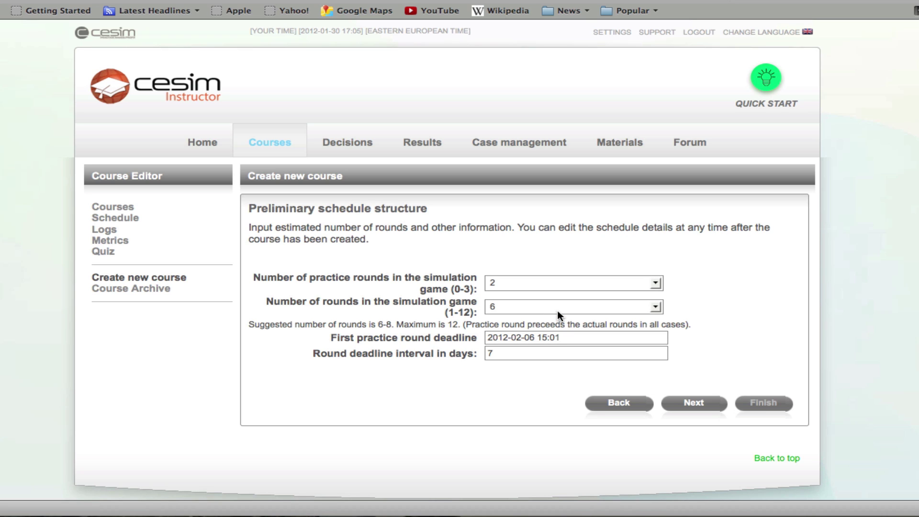
left_click(558, 309)
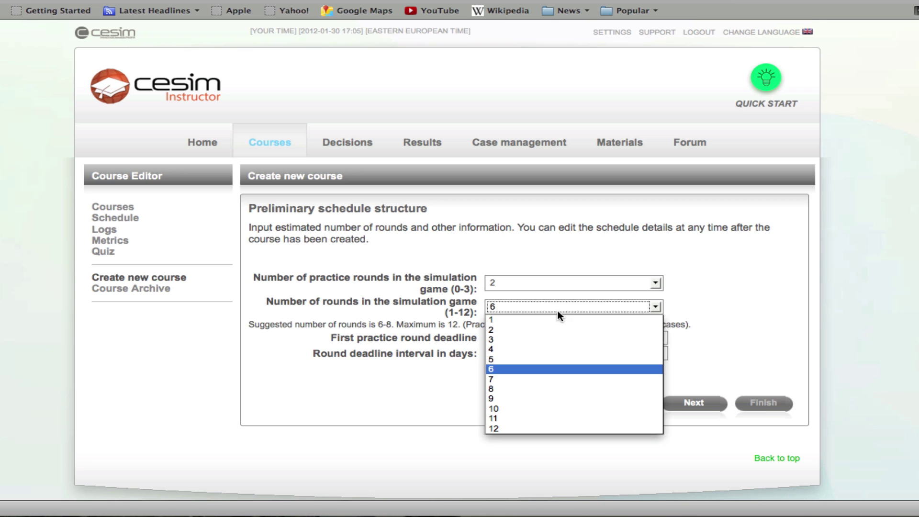
left_click(514, 379)
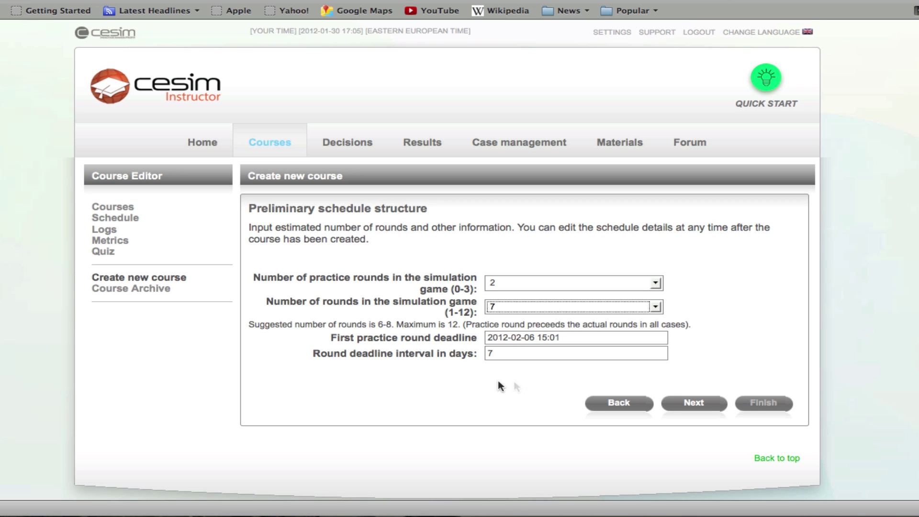
left_click(512, 354)
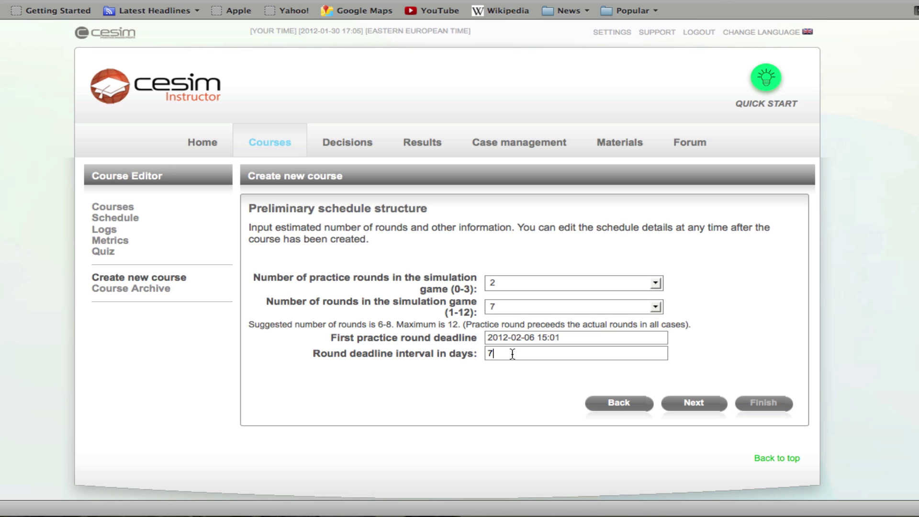
key("Return")
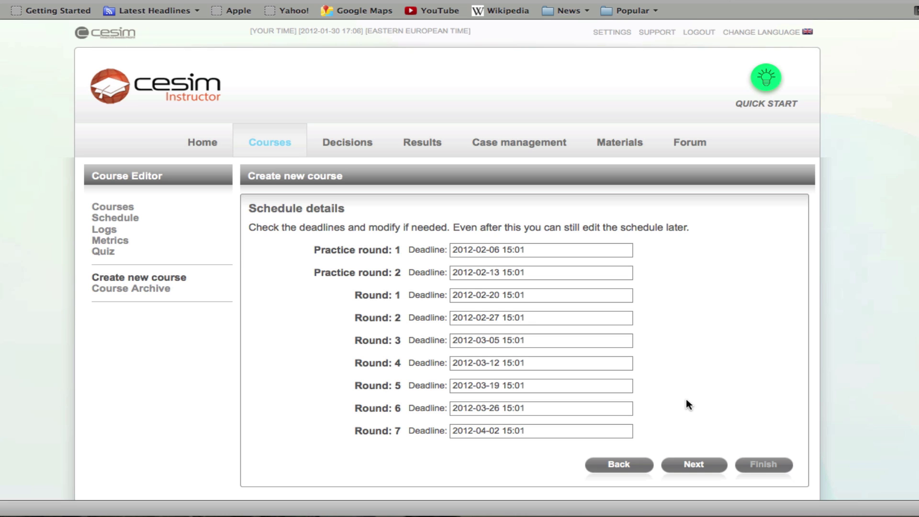
Move Practice round 2's deadline to February 14, 2012.
scroll(686, 400, "down", 2)
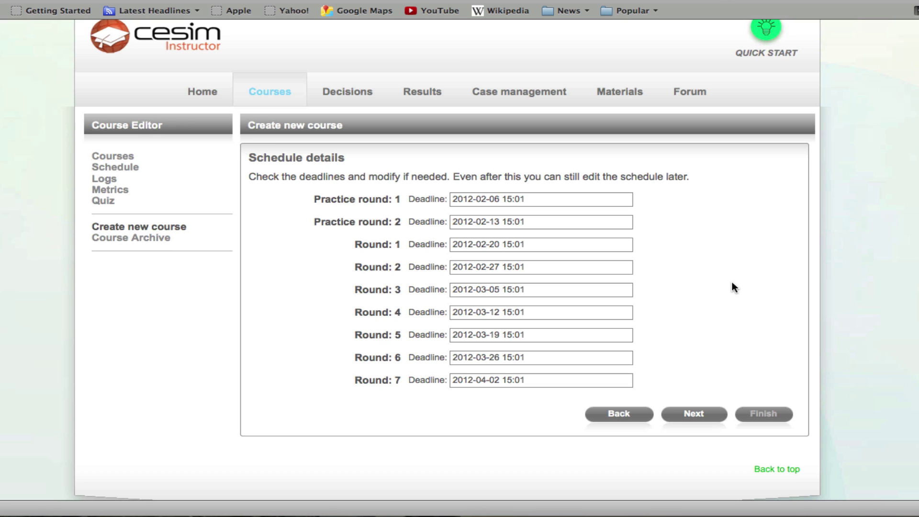
left_click(567, 222)
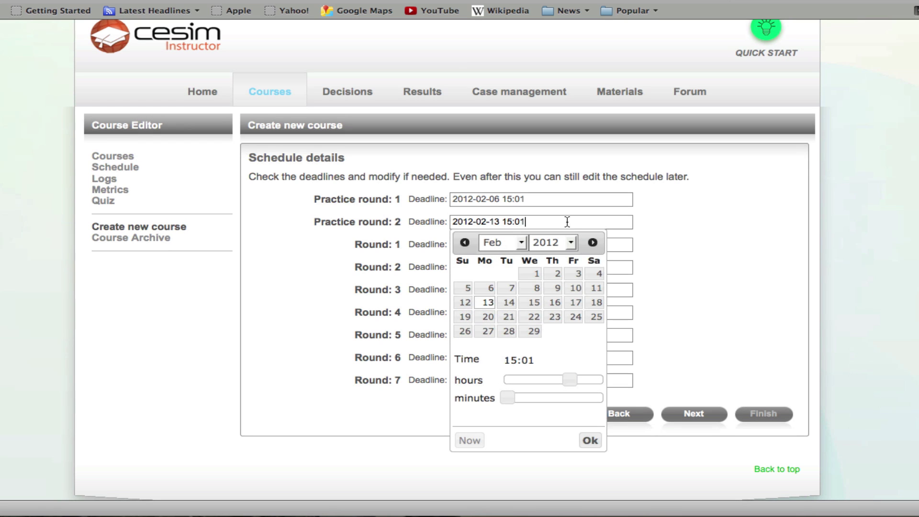
left_click(508, 302)
Review the course confirmation page and finish creating the International Business course.
left_click(692, 413)
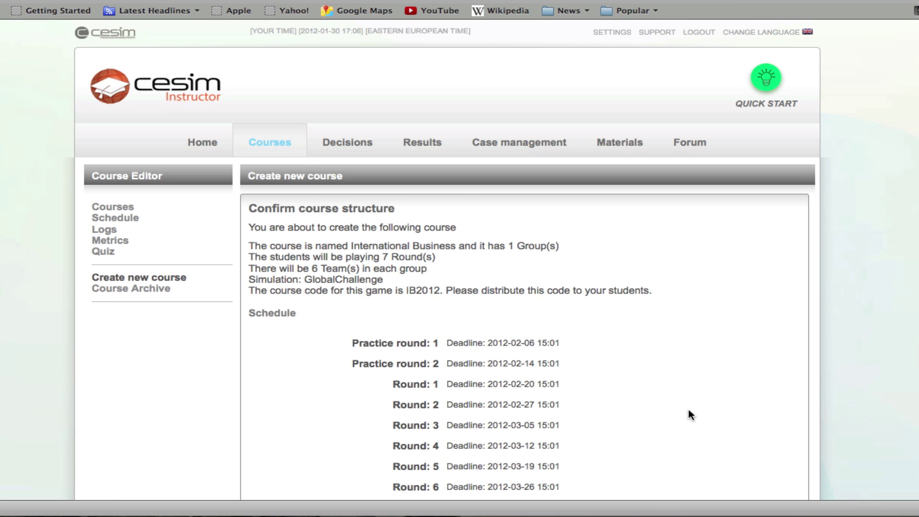
scroll(688, 410, "down", 5)
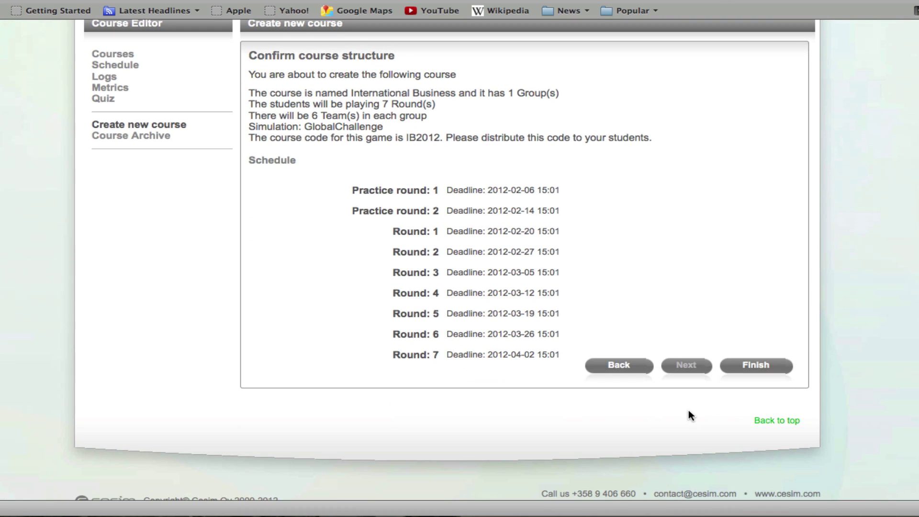
scroll(682, 329, "up", 3)
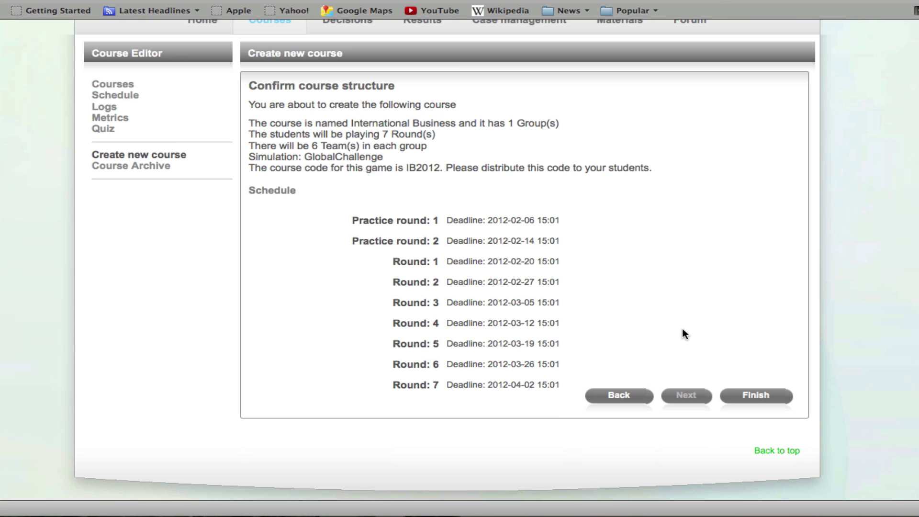
left_click(746, 397)
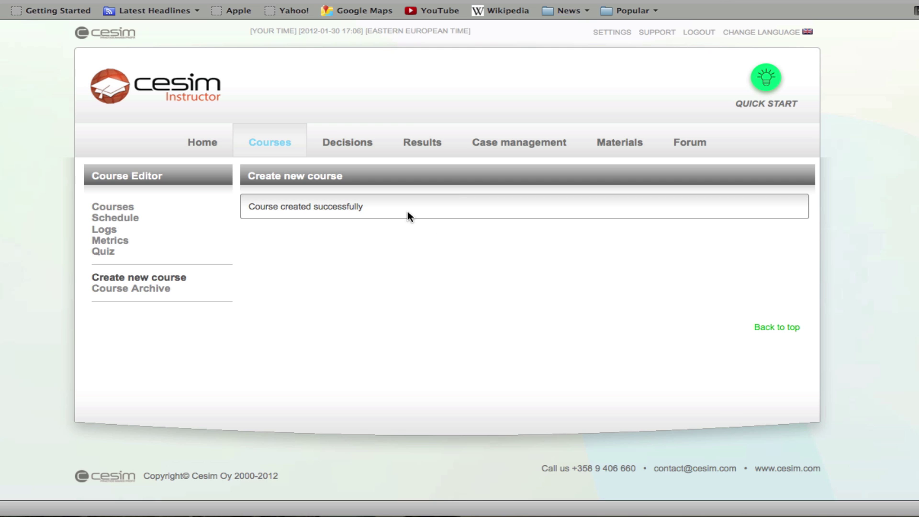
Tick English and Italian as course languages in the course settings and save.
left_click(122, 210)
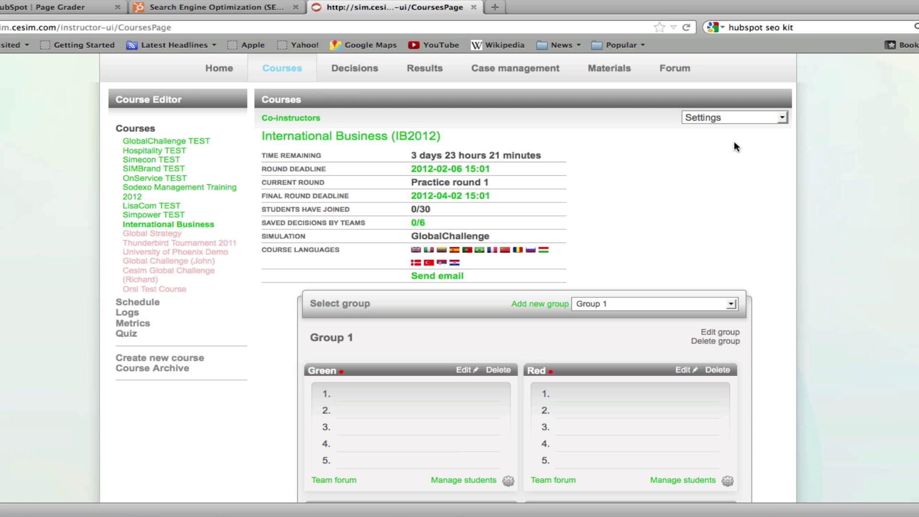
left_click(754, 120)
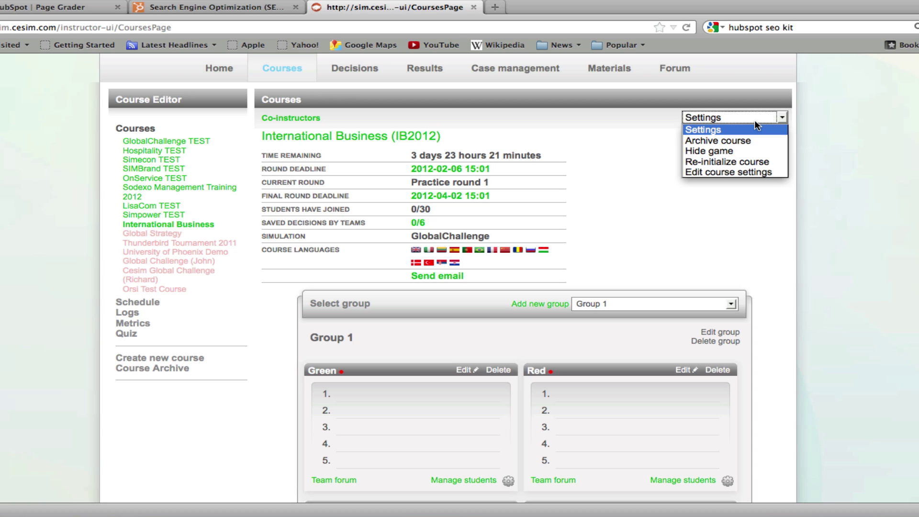
left_click(727, 171)
scroll(725, 172, "down", 4)
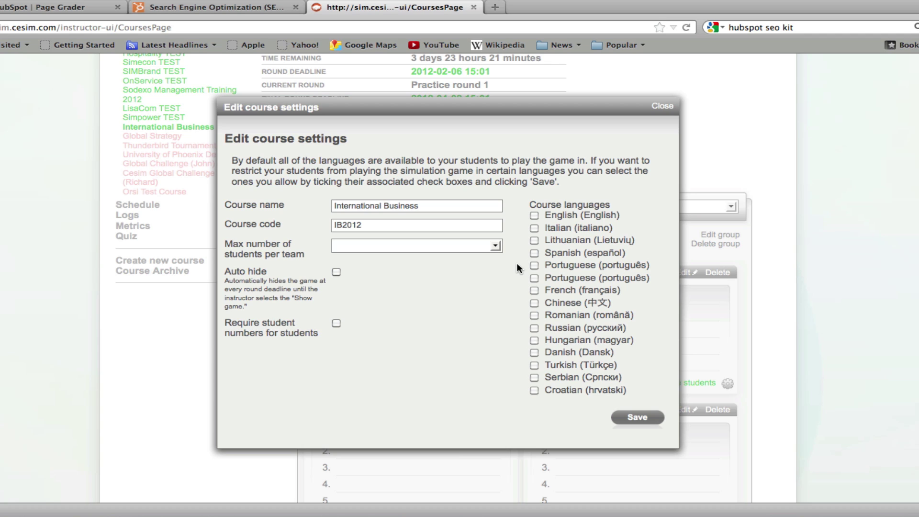
left_click(534, 215)
left_click(534, 228)
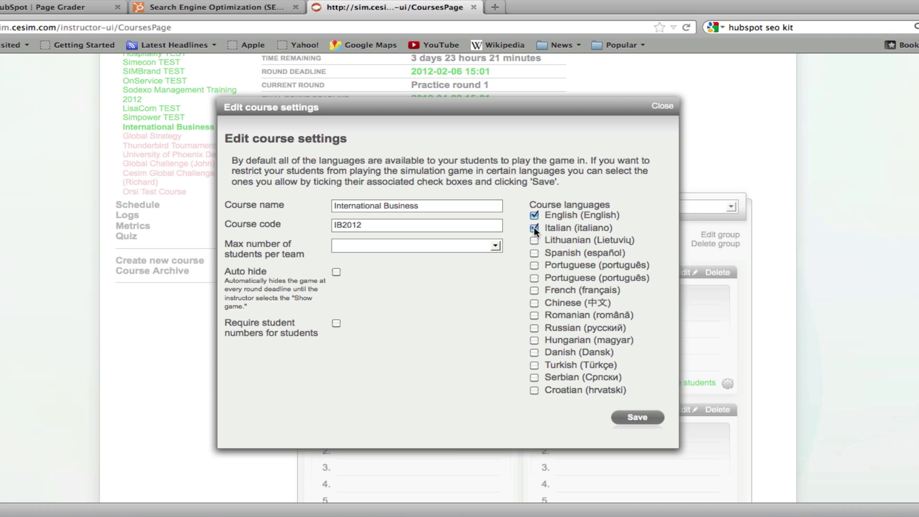
left_click(627, 417)
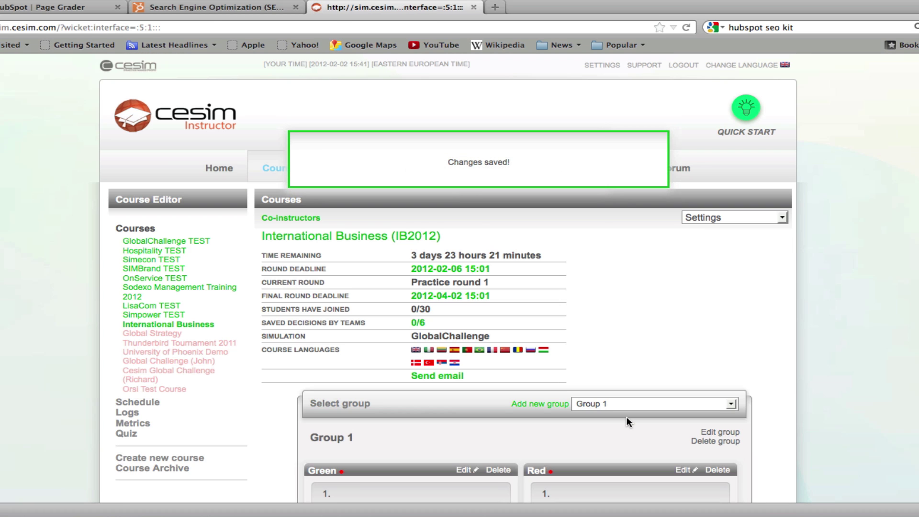
scroll(626, 416, "down", 3)
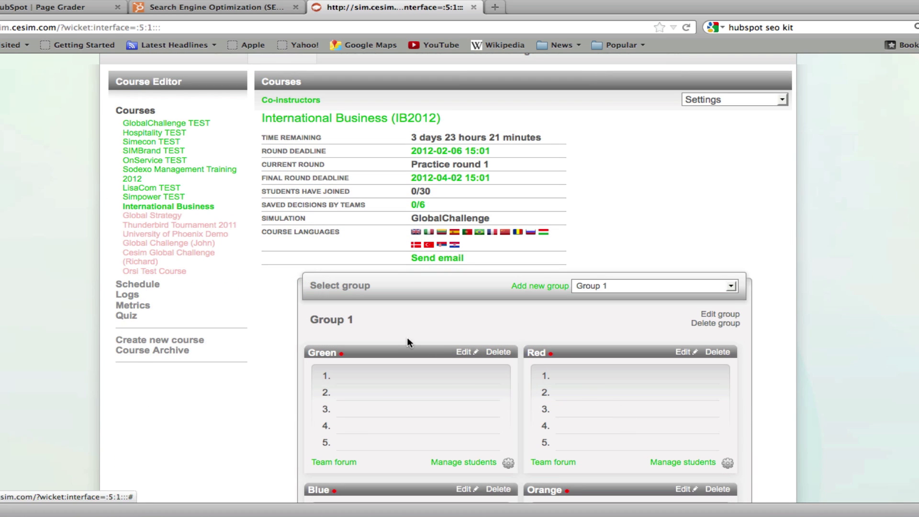
Edit the schedule so Round 1's deadline falls on 2012-02-23, then save it.
left_click(153, 288)
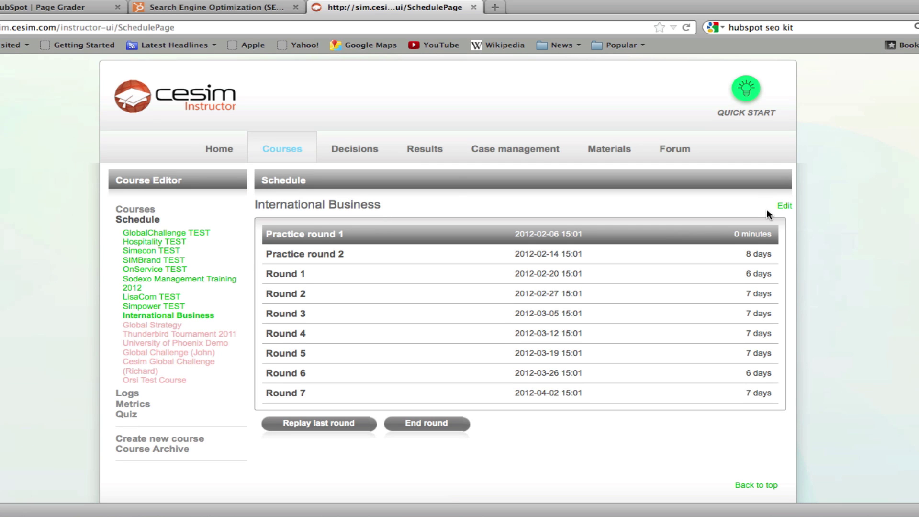
left_click(778, 210)
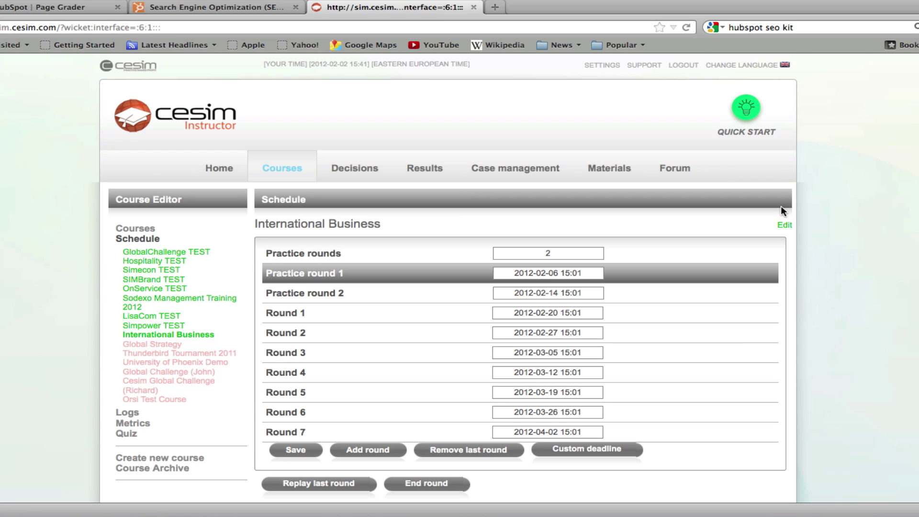
scroll(783, 211, "down", 3)
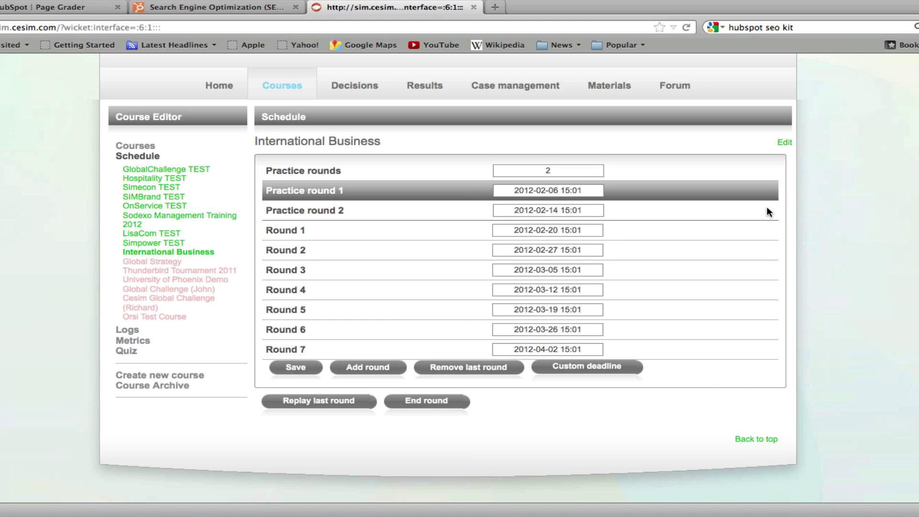
left_click(544, 229)
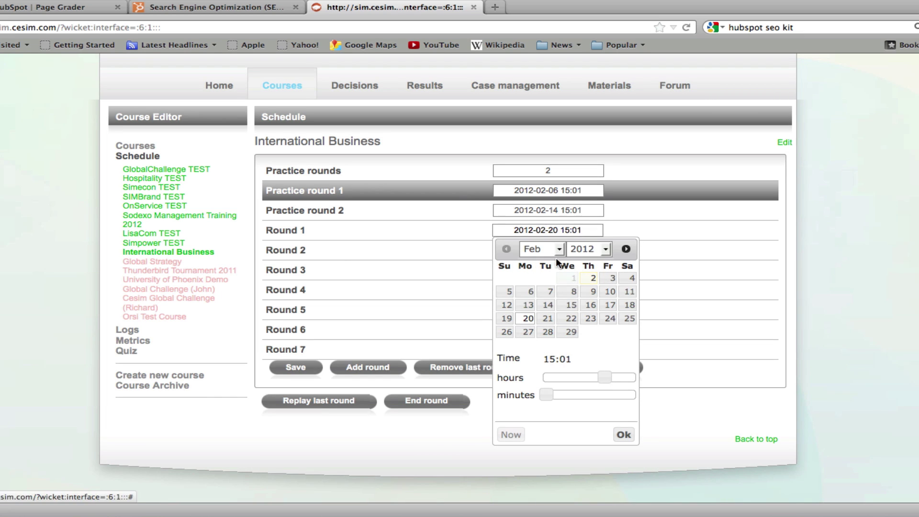
left_click(591, 320)
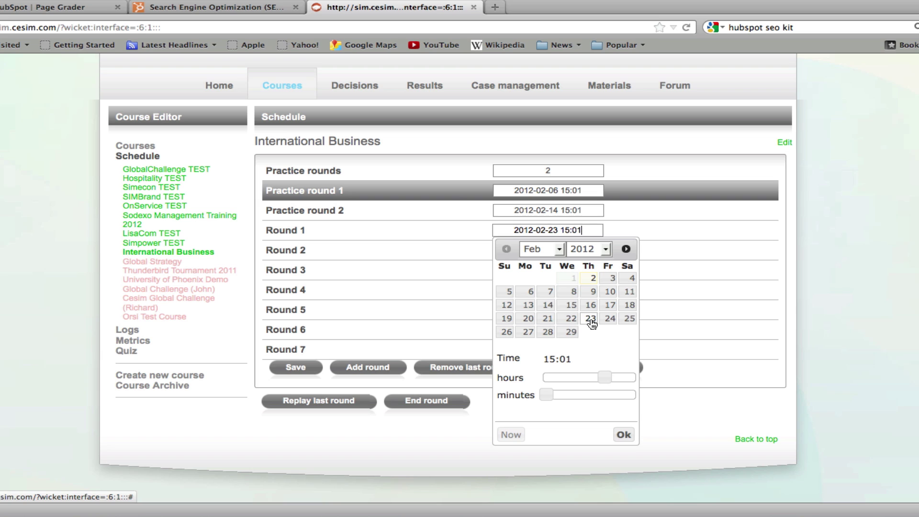
left_click(623, 434)
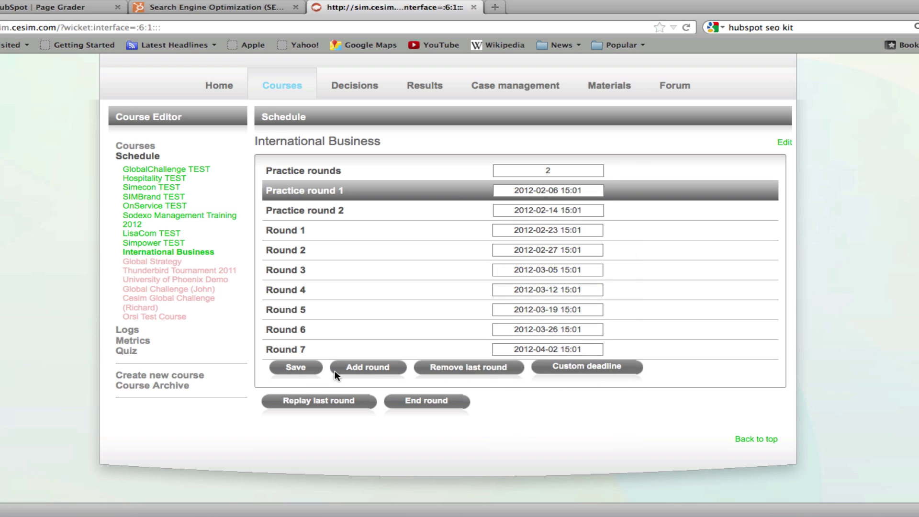
left_click(301, 369)
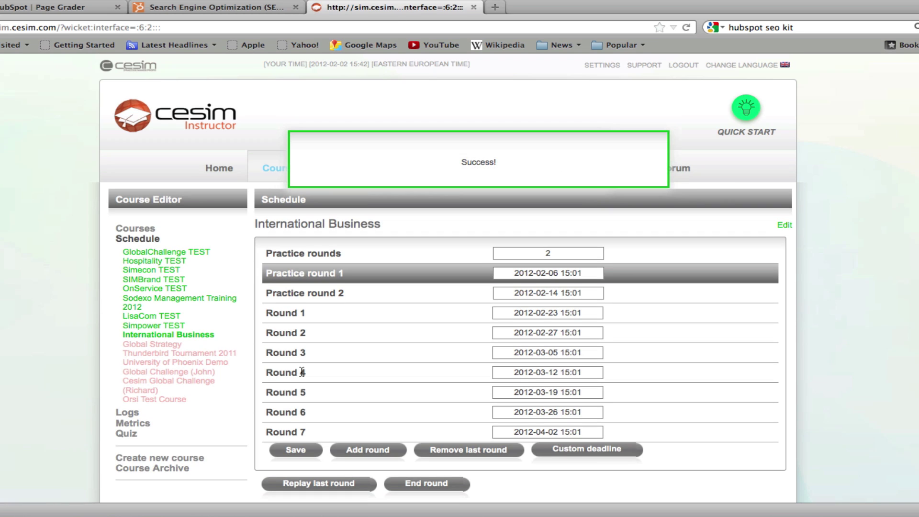
scroll(302, 371, "down", 3)
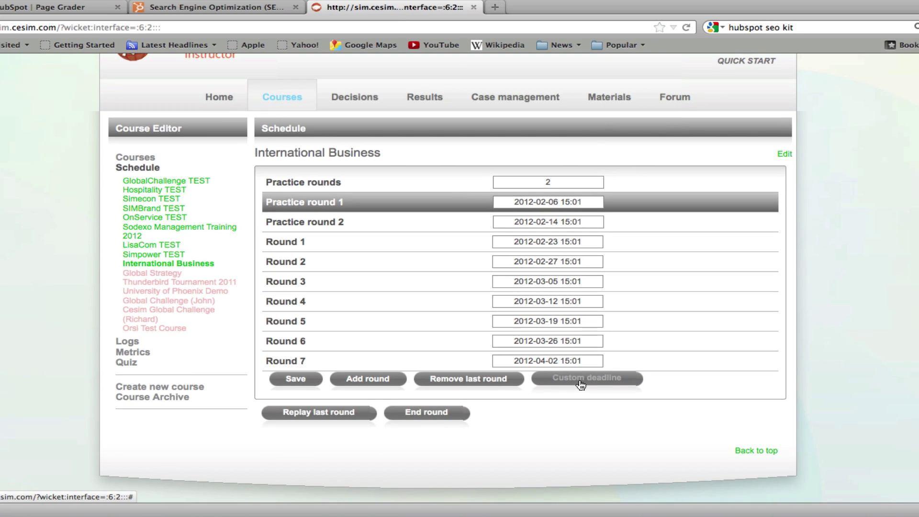
Start a custom deadline named 'Strategy Plan Deadline'.
left_click(609, 380)
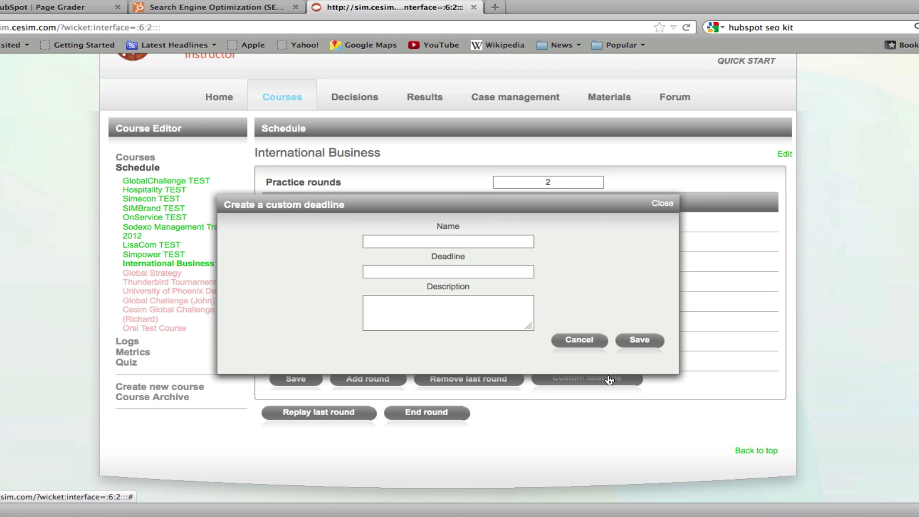
left_click(478, 244)
type("Strategy Gl")
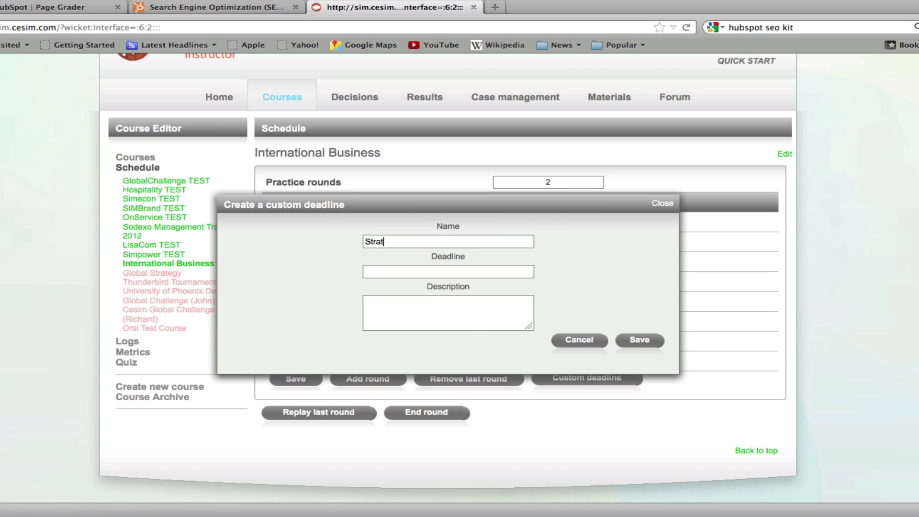
key("BackSpace")
key("BackSpace")
type("Plan Deadline")
Date it April 18, 2012, describe it as 'First strategy plan.' and save.
left_click(436, 273)
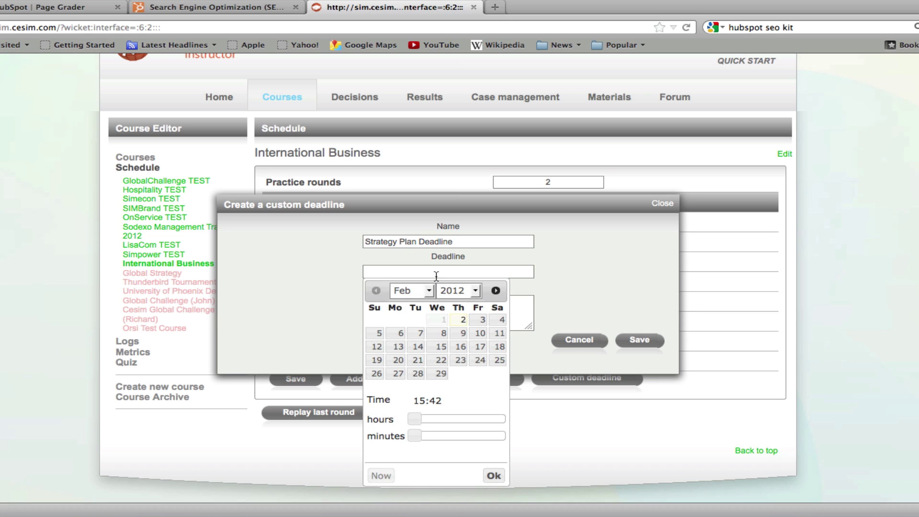
left_click(429, 290)
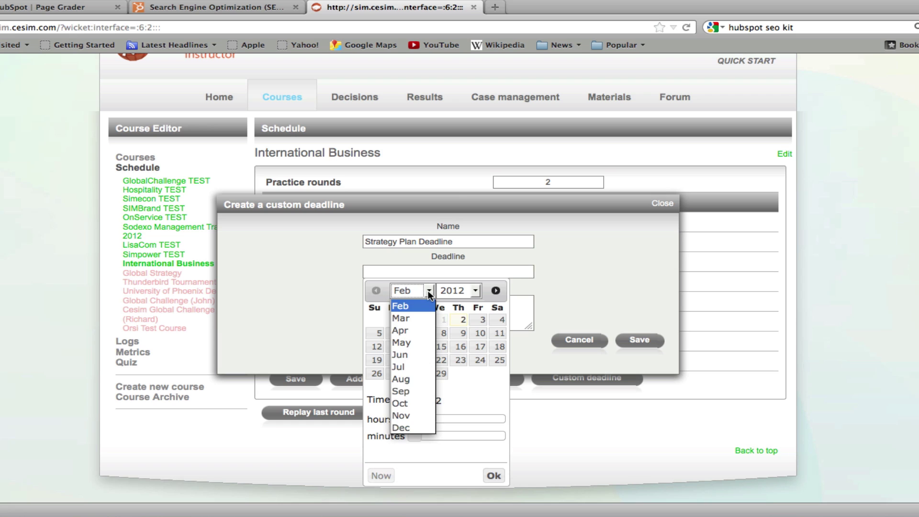
left_click(414, 330)
left_click(442, 349)
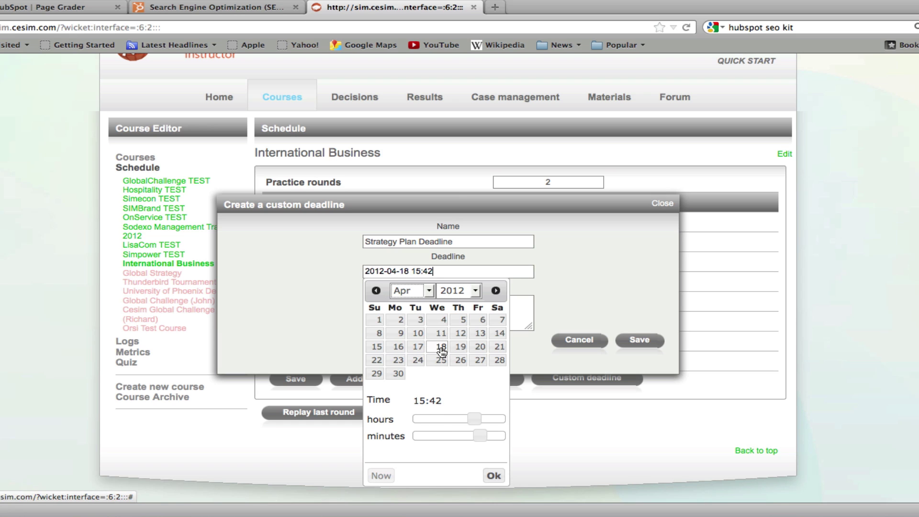
left_click(493, 476)
type("Fir")
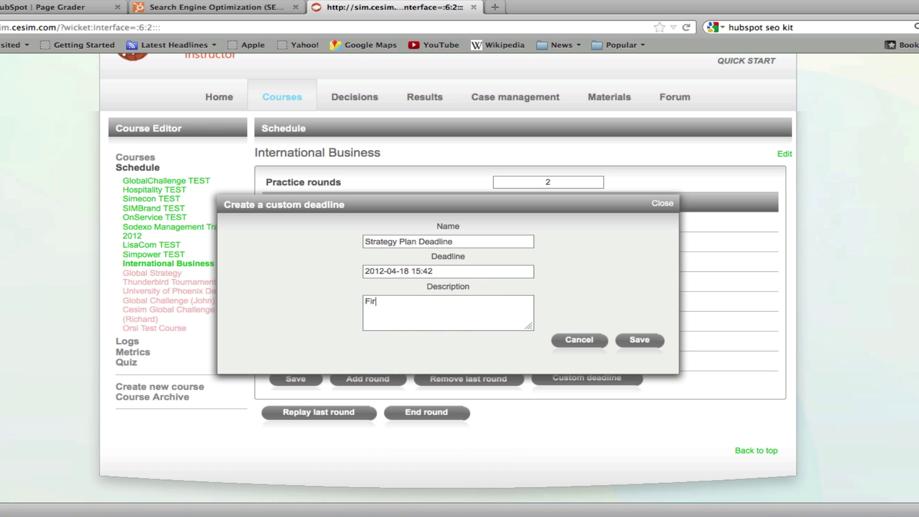
type("st strategy plan.")
left_click(640, 345)
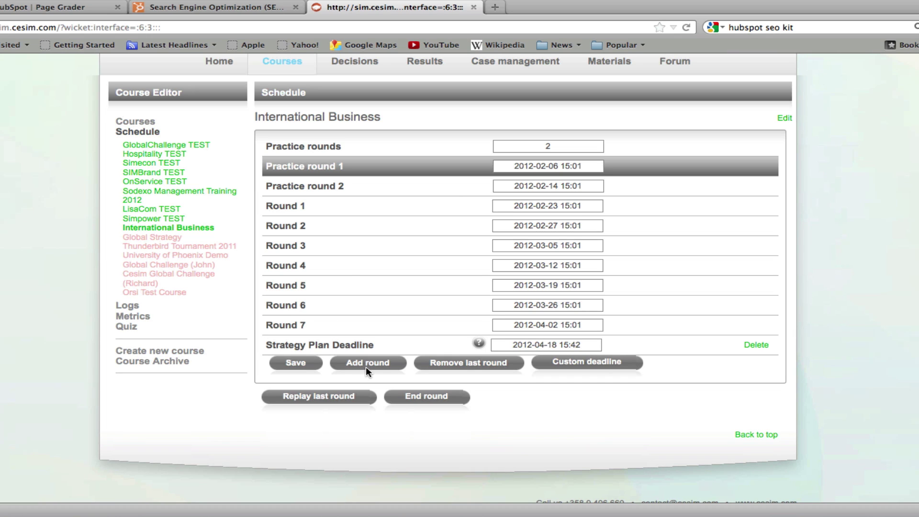
Assign the basic quiz to International Business from the quiz settings page.
left_click(473, 364)
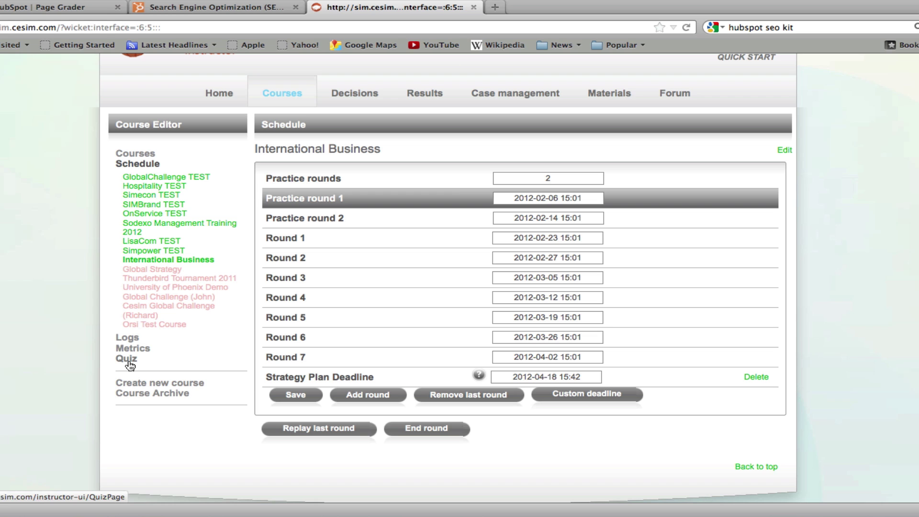
left_click(129, 366)
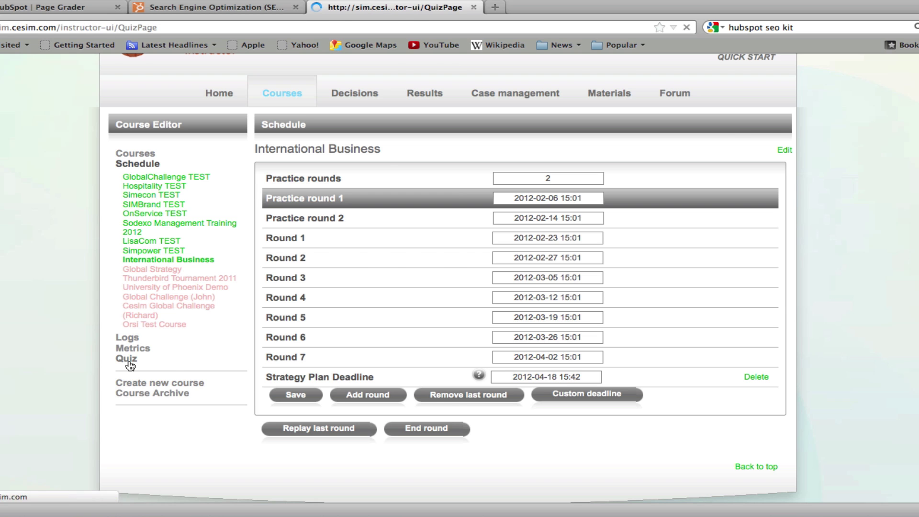
scroll(327, 309, "down", 2)
scroll(327, 309, "down", 3)
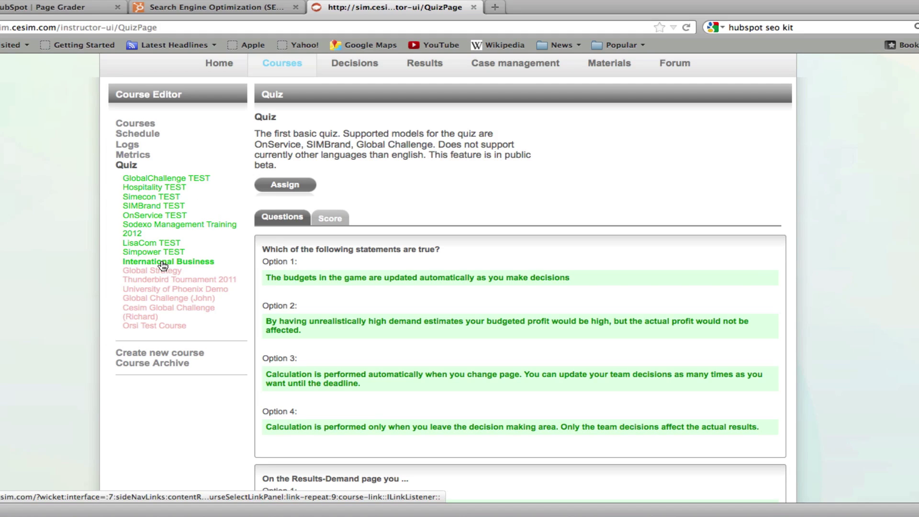
left_click(283, 184)
scroll(283, 184, "down", 3)
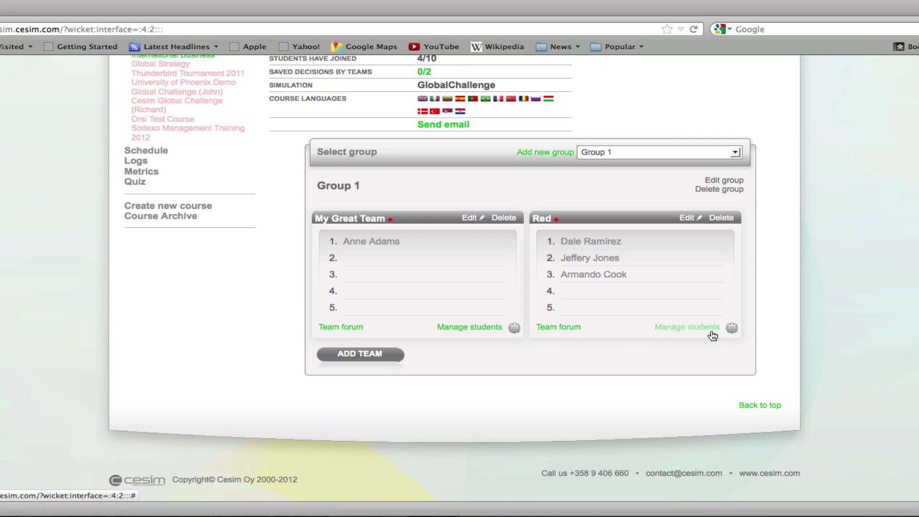
Move a Red team student to My Great Team in International Business, Group 1.
left_click(727, 332)
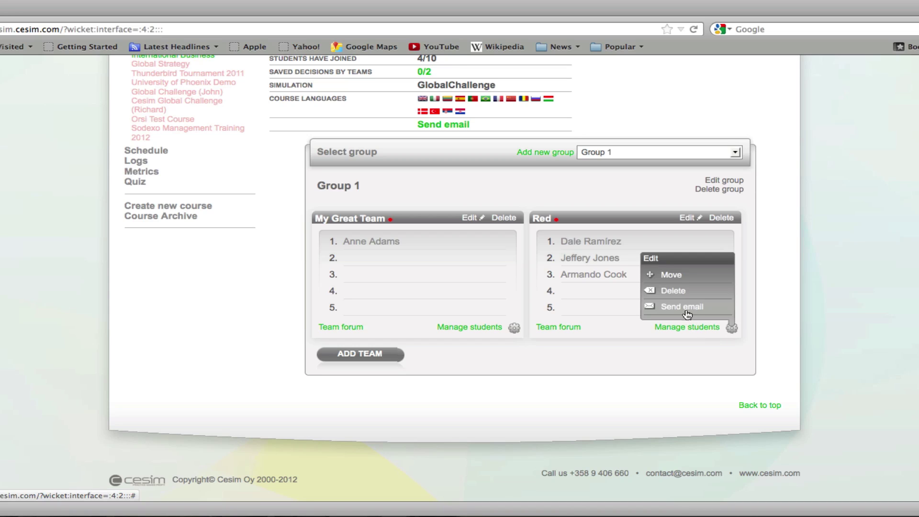
left_click(672, 276)
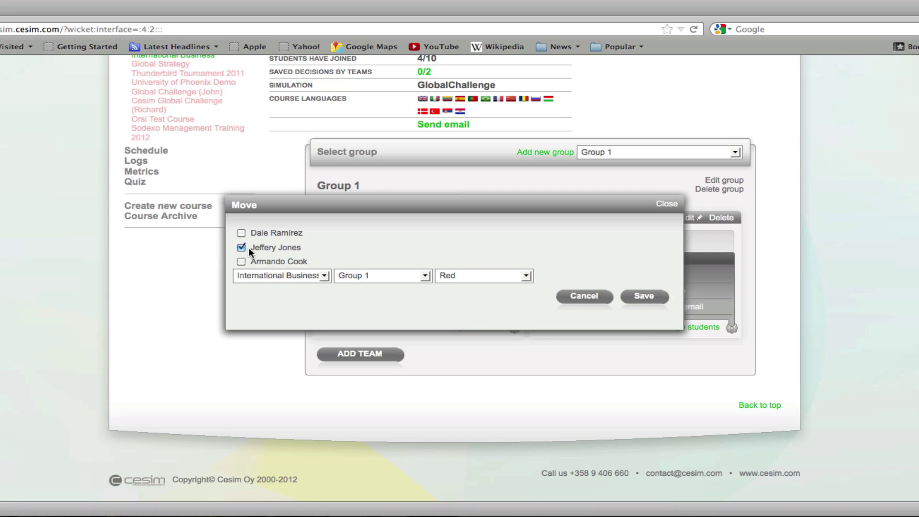
left_click(327, 276)
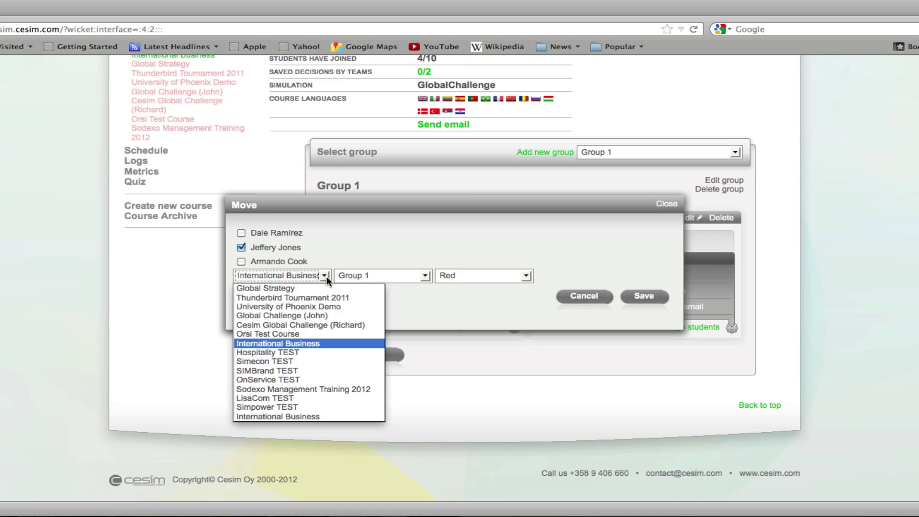
left_click(327, 276)
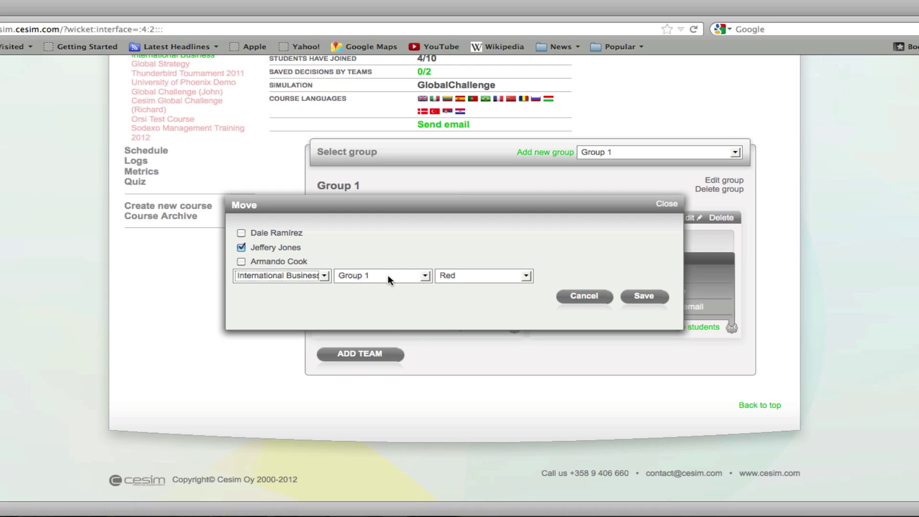
left_click(429, 273)
left_click(429, 273)
left_click(512, 275)
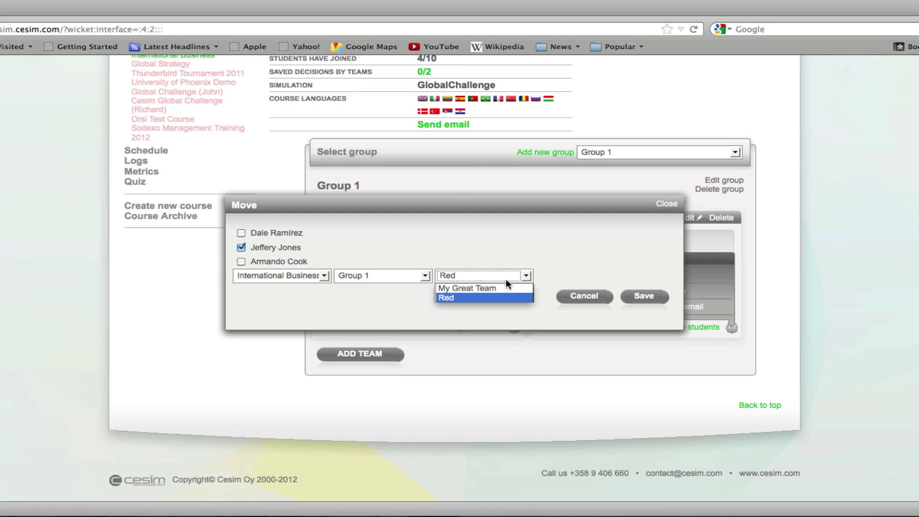
left_click(503, 287)
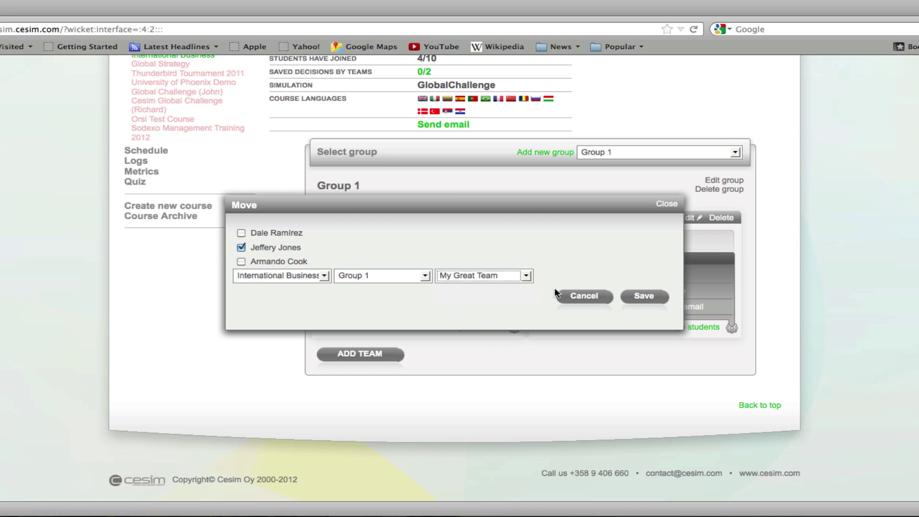
left_click(650, 301)
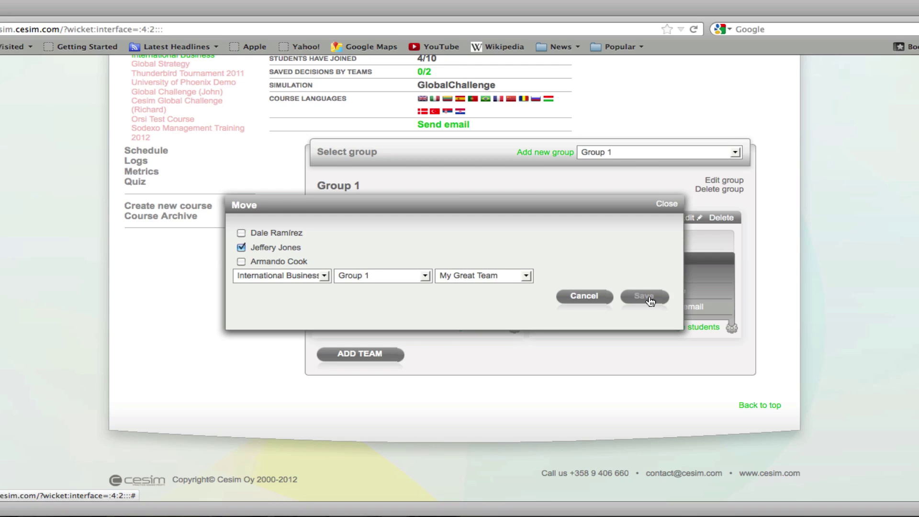
scroll(649, 301, "down", 5)
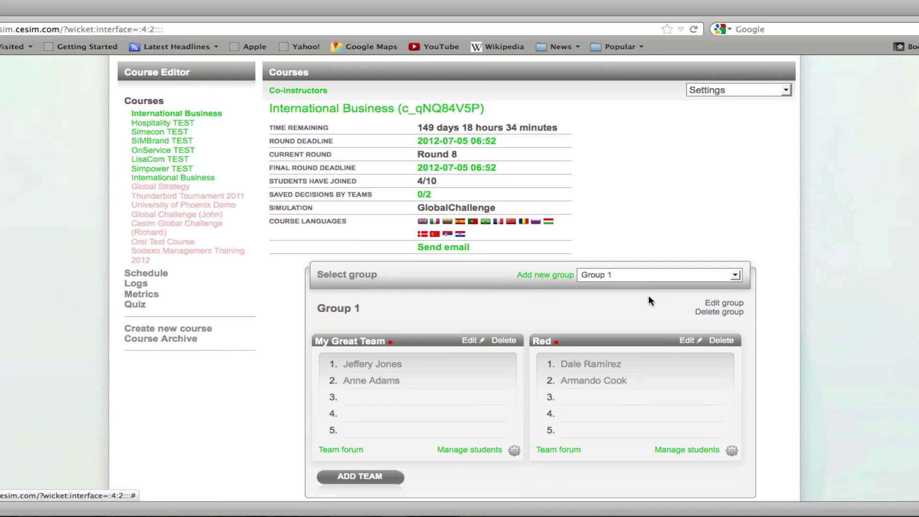
Send the Red team's students an email with the subject 'Hello all'.
scroll(650, 300, "down", 3)
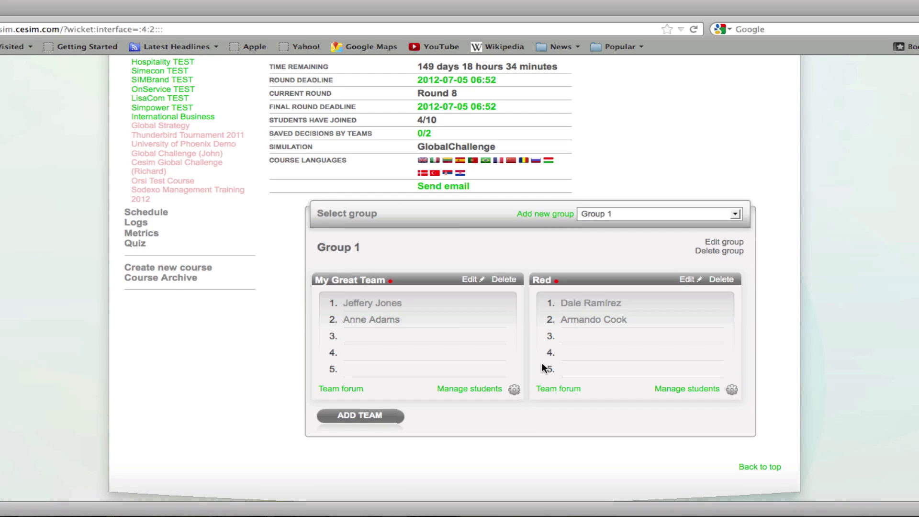
left_click(731, 391)
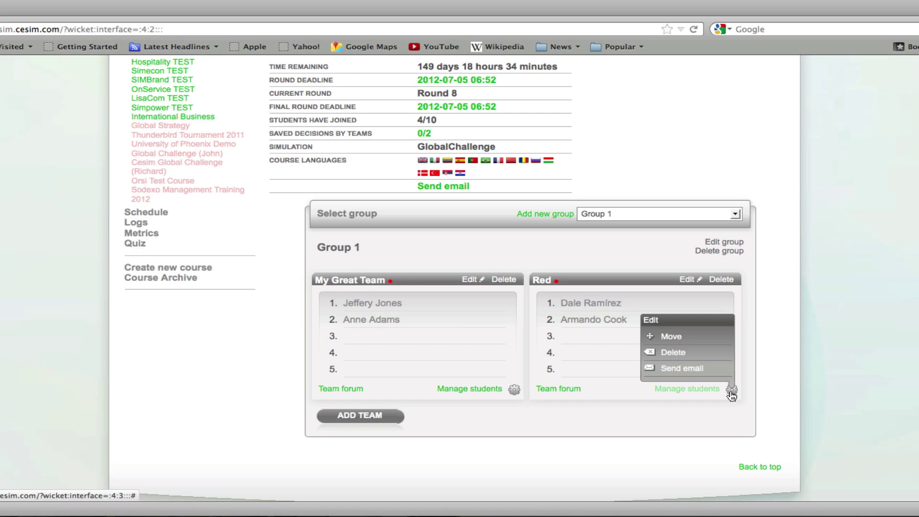
left_click(686, 369)
left_click(479, 274)
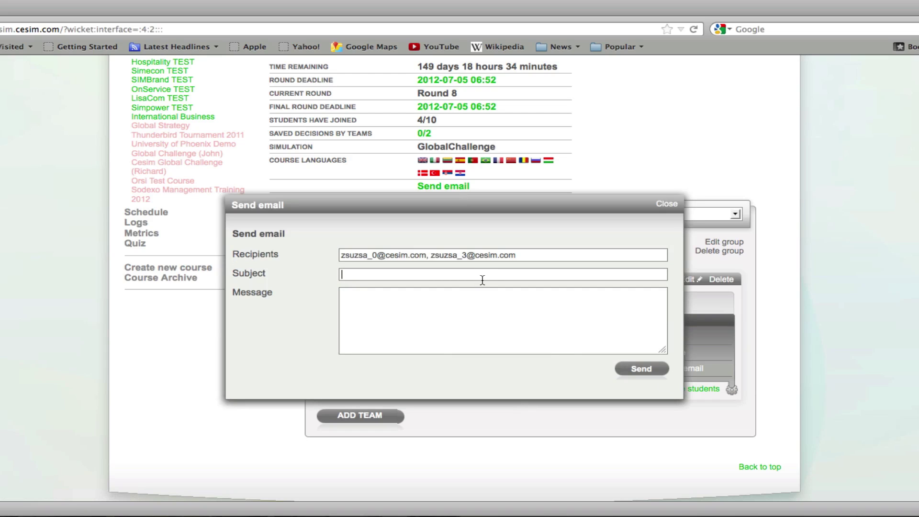
type("Hello all")
left_click(662, 202)
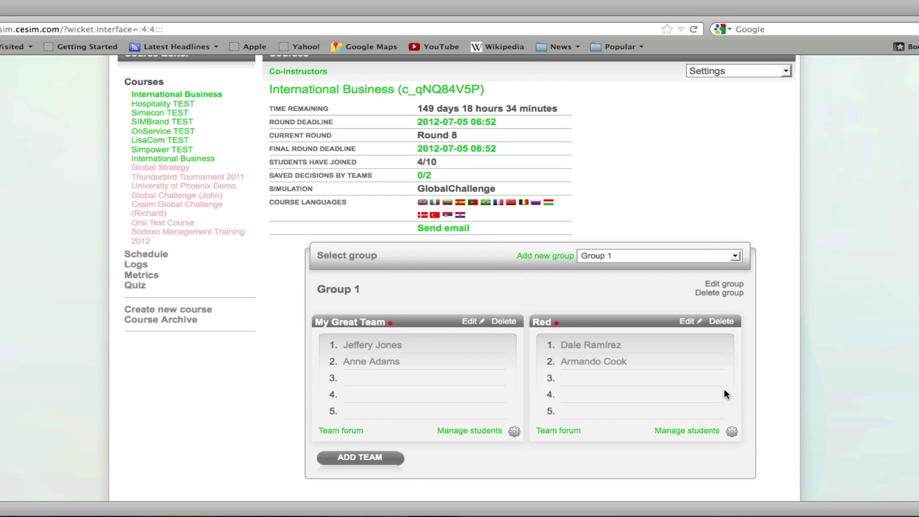
Delete the selected student from the Red team permanently.
left_click(715, 435)
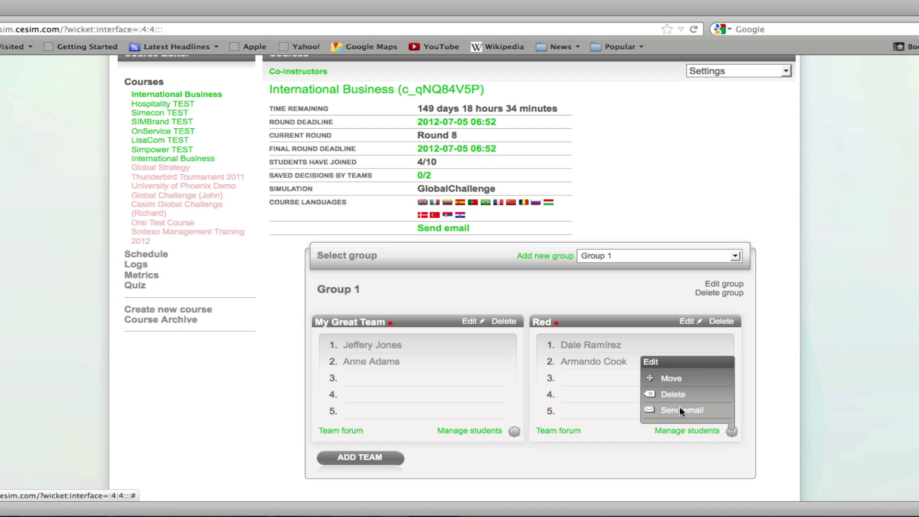
left_click(669, 394)
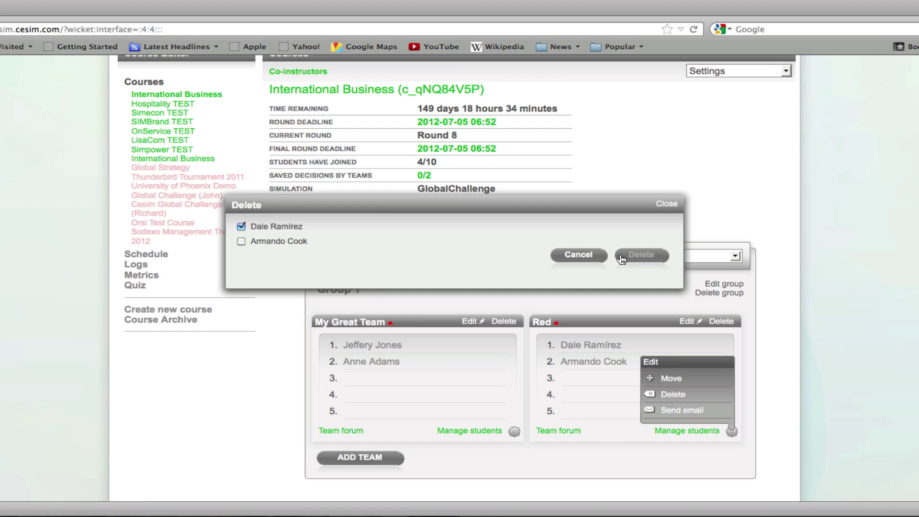
left_click(635, 255)
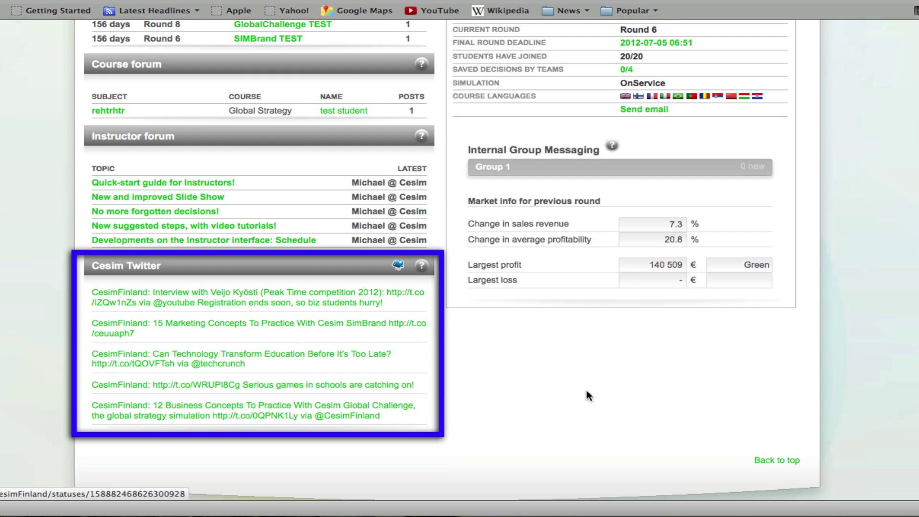
scroll(585, 387, "up", 5)
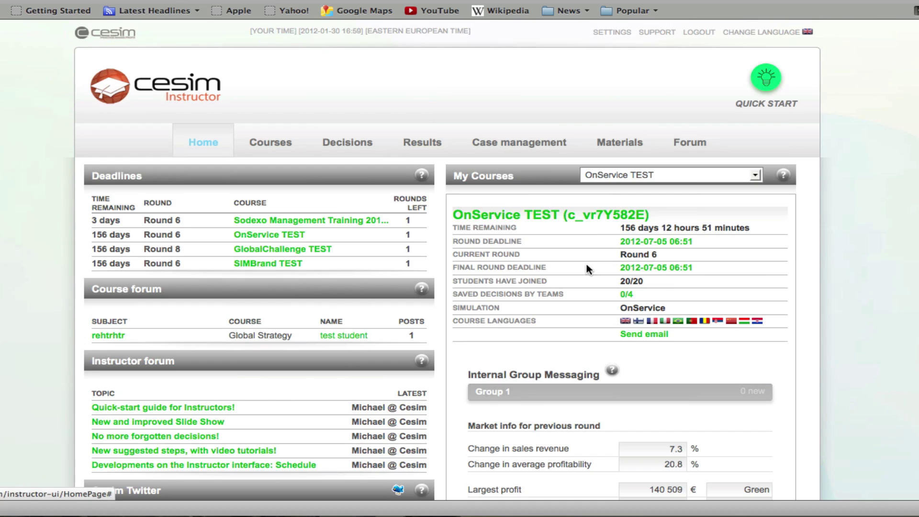
left_click(755, 174)
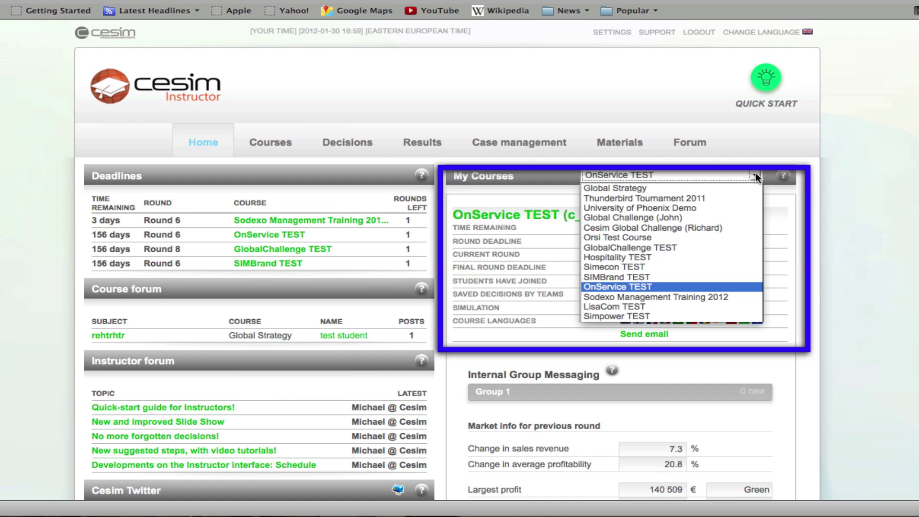
left_click(755, 174)
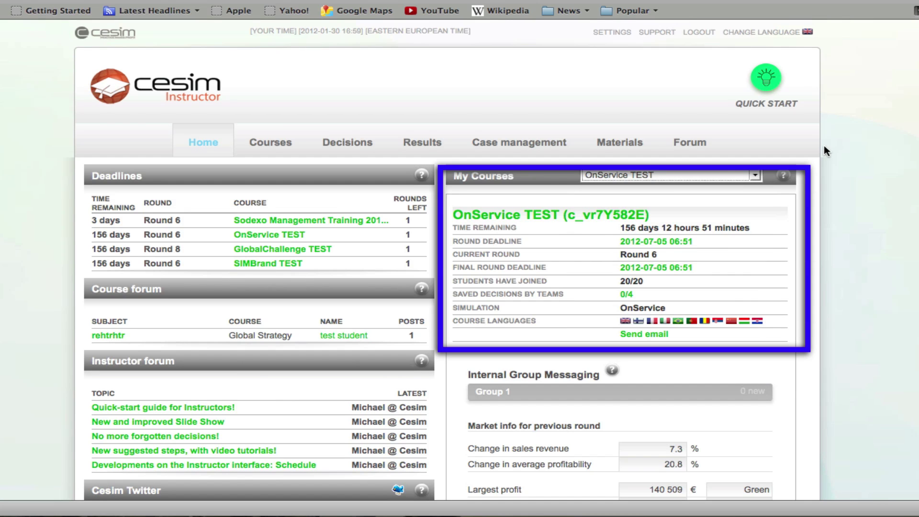